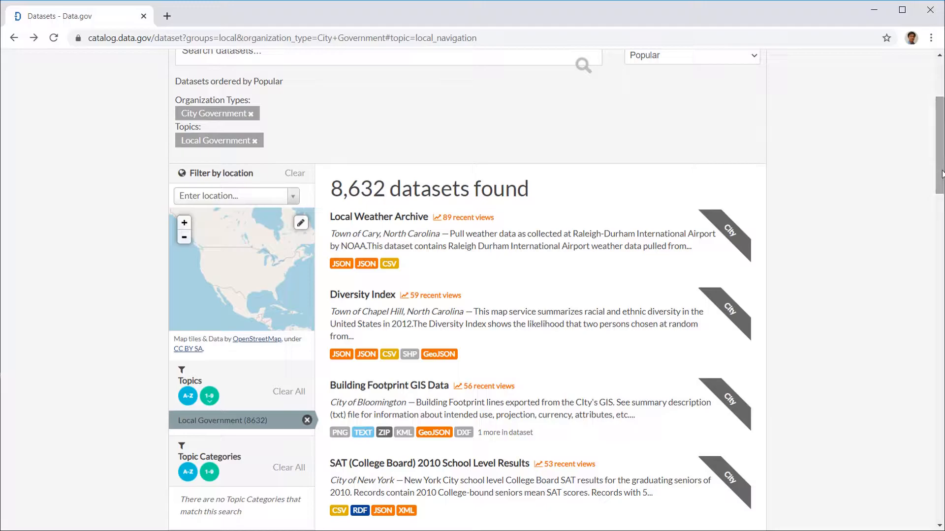
Open the City of Bloomington's Stolen Gun Data dataset and download its 2016 First Quarter data as 2016-first-quarter-stolen-guns.csv
left_click_drag(942, 173, 942, 237)
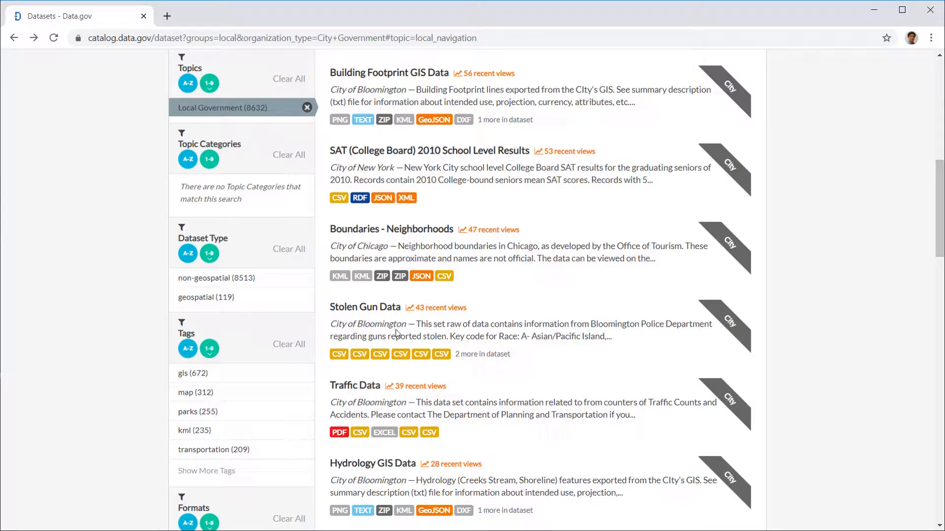
left_click(366, 308)
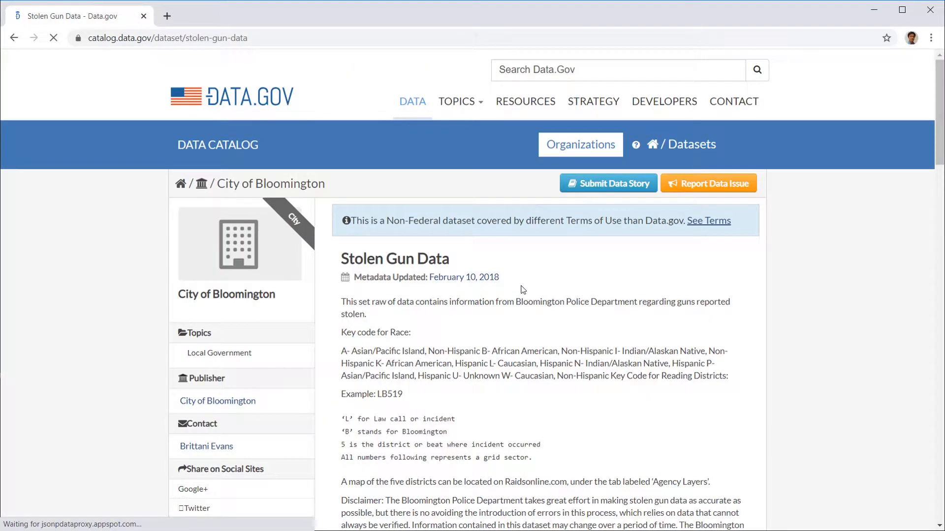
scroll(524, 290, "down", 1)
scroll(523, 289, "down", 2)
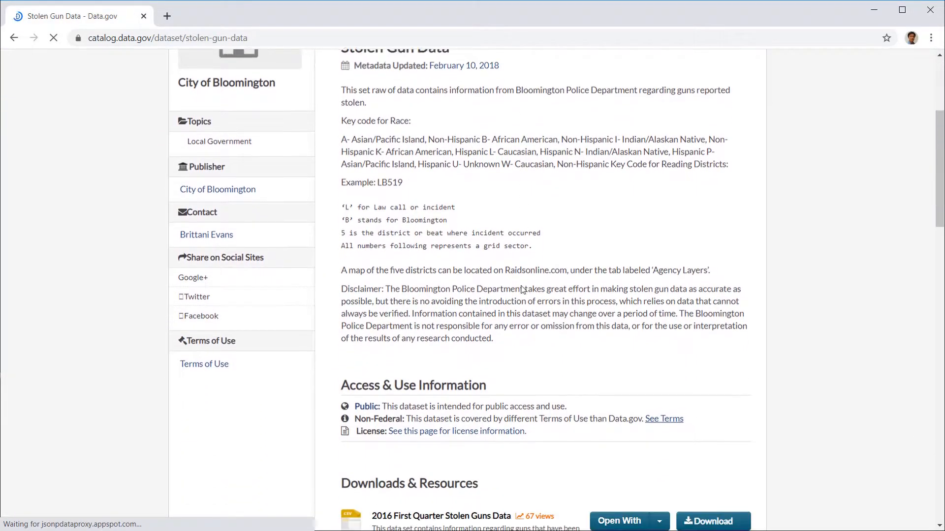
scroll(523, 290, "down", 4)
scroll(523, 289, "down", 2)
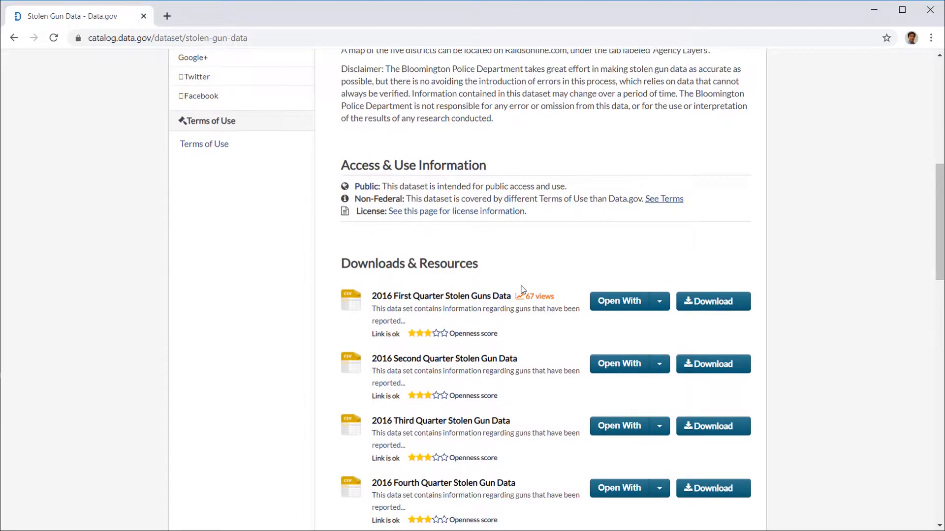
left_click(725, 243)
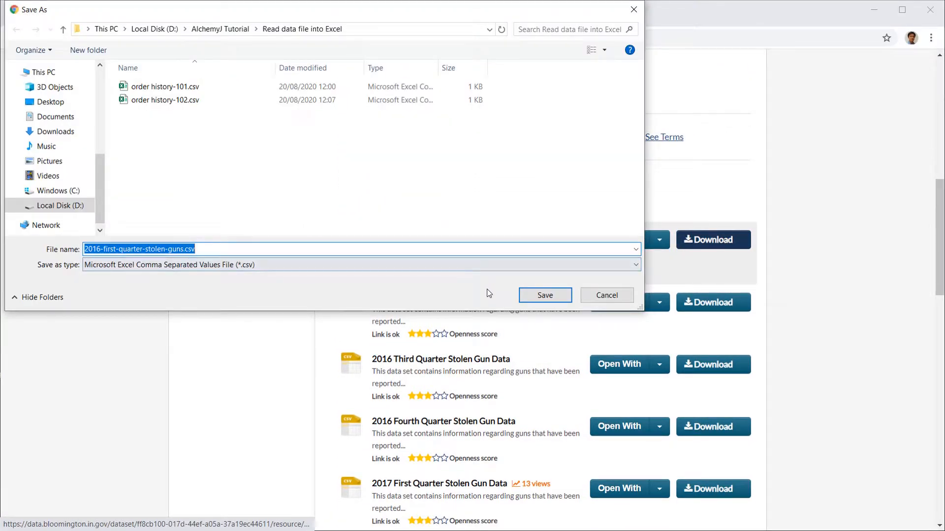
left_click(541, 296)
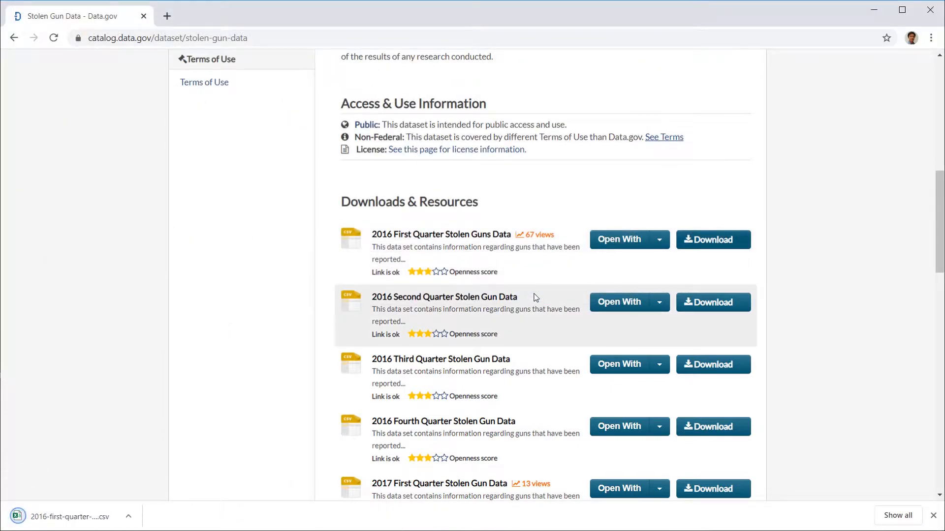
Show the downloaded CSV in its folder and open it in Notepad++ to examine the header line and data rows
left_click(130, 519)
left_click(160, 473)
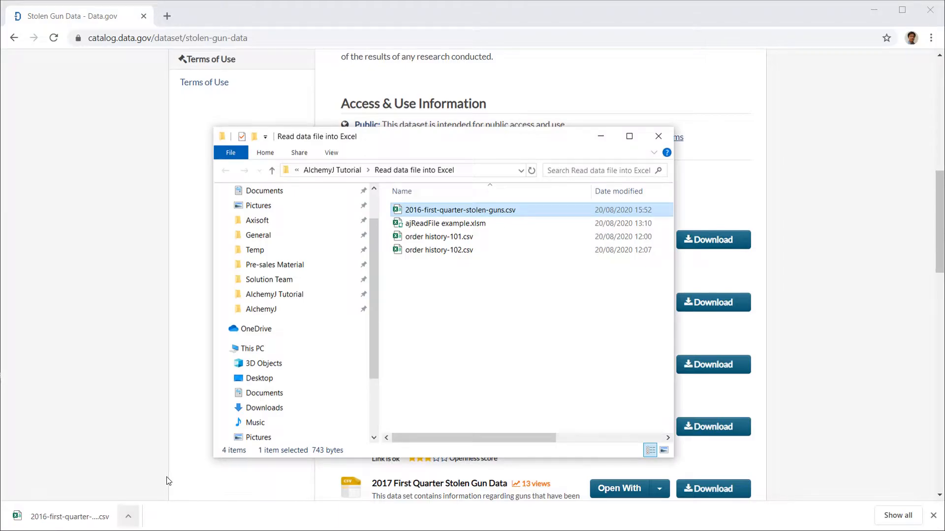
right_click(485, 211)
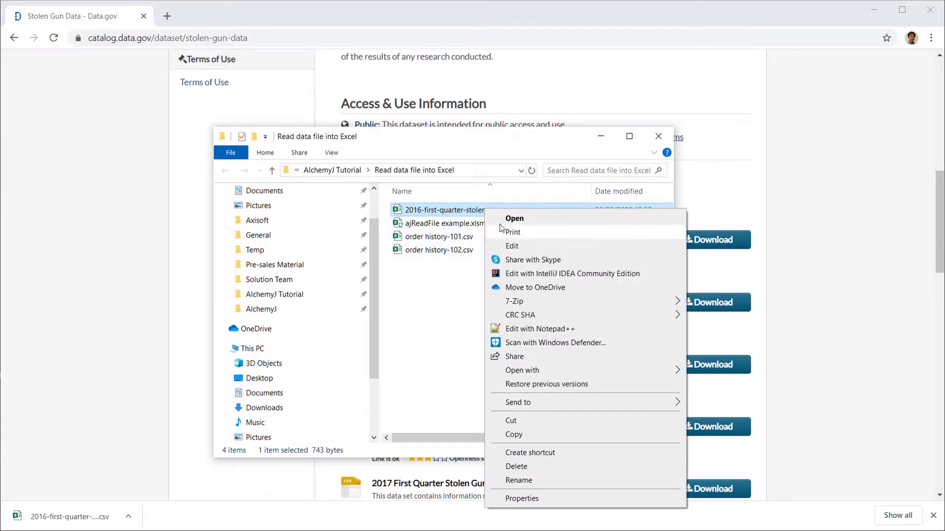
left_click(543, 334)
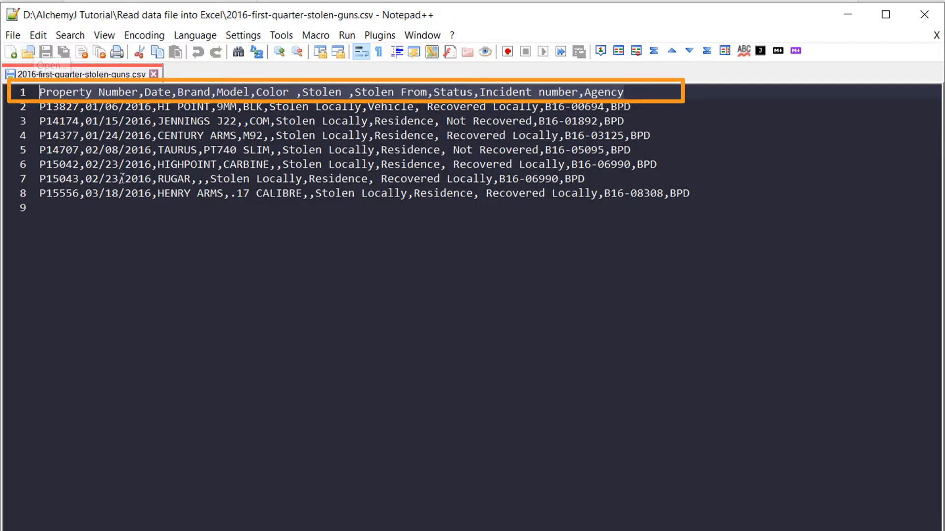
left_click_drag(40, 105, 27, 203)
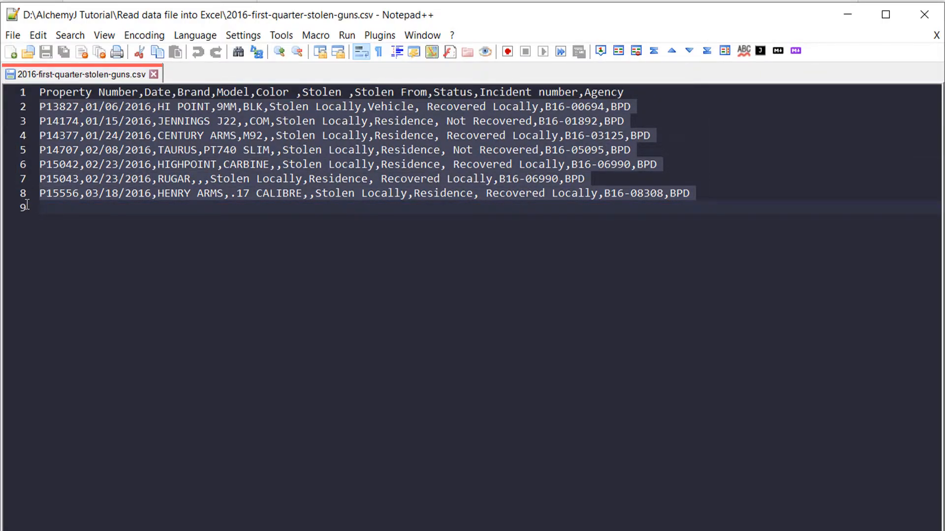
left_click(430, 233)
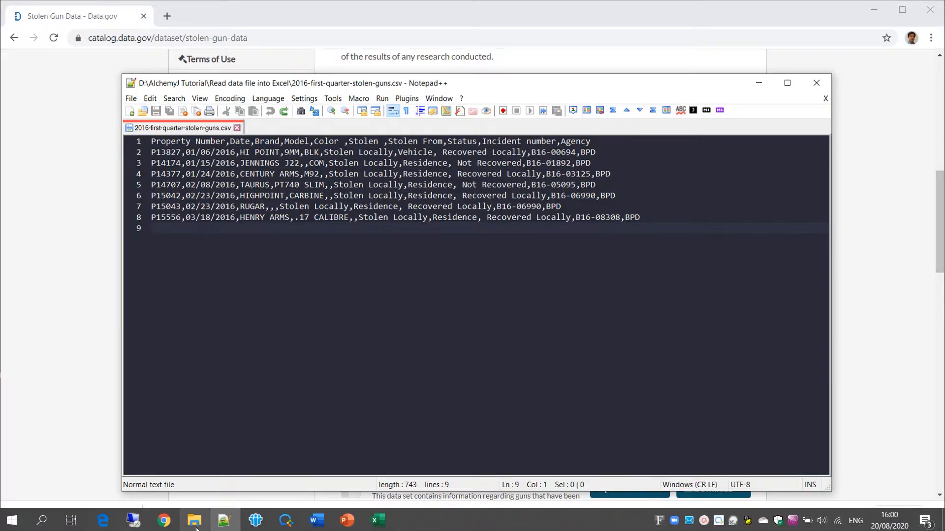
Switch to File Explorer and open the CSV file directly from its folder with its default program
left_click(194, 521)
right_click(312, 220)
left_click(338, 228)
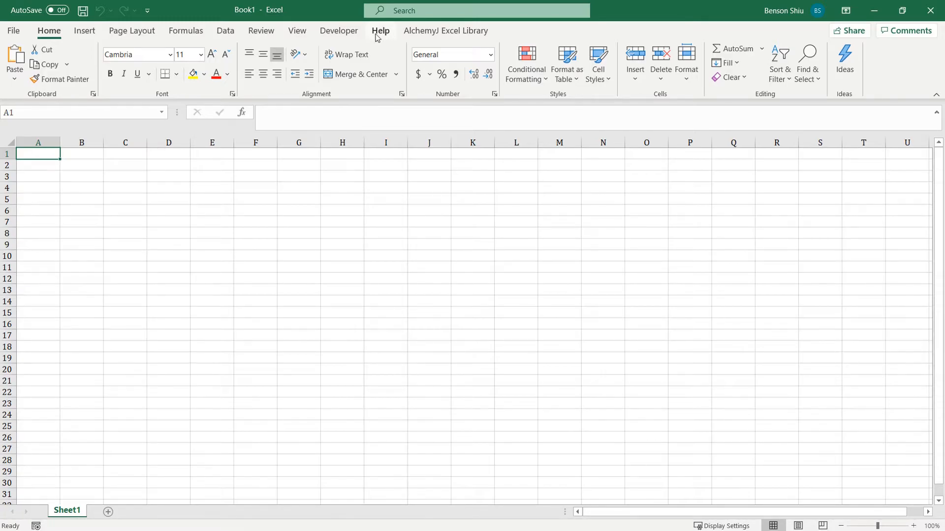
Start a Text/CSV import of 2016-first-quarter-stolen-guns.csv into the blank Excel workbook, using Comma as the delimiter
left_click(226, 31)
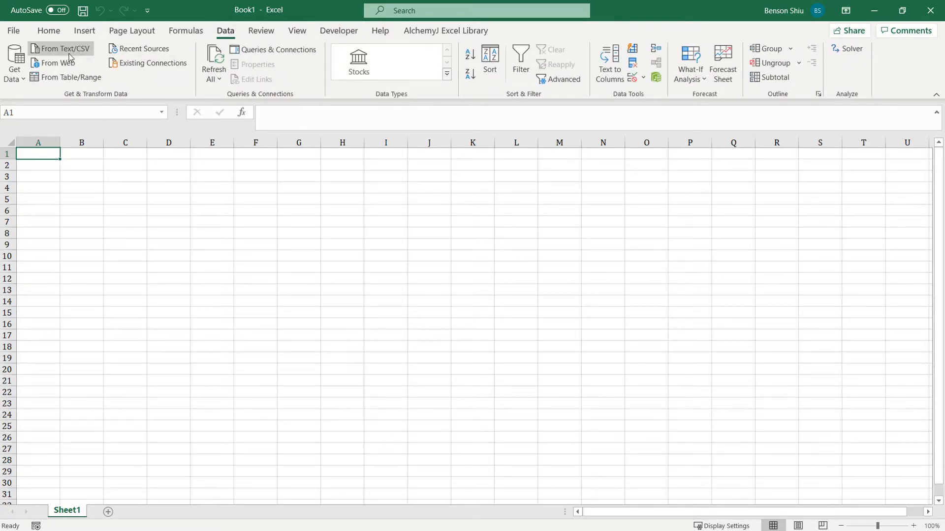
left_click(69, 54)
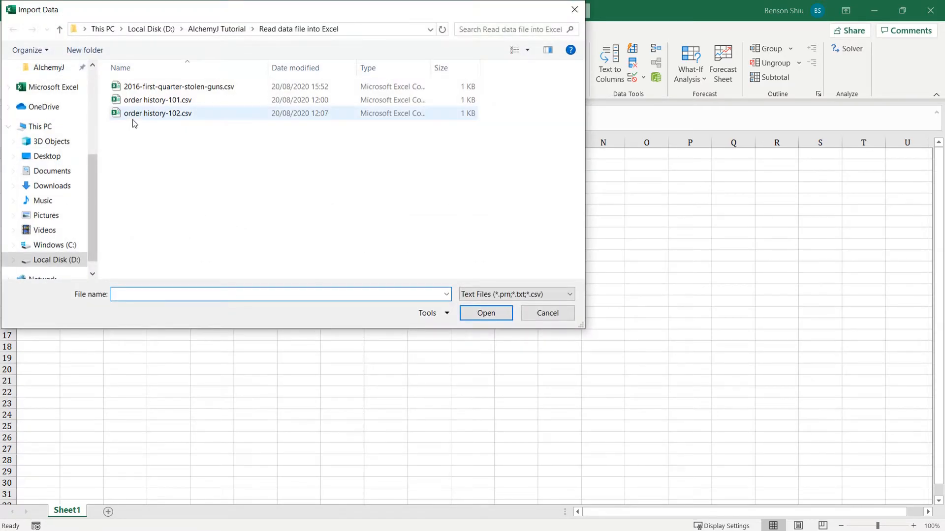
double_click(184, 89)
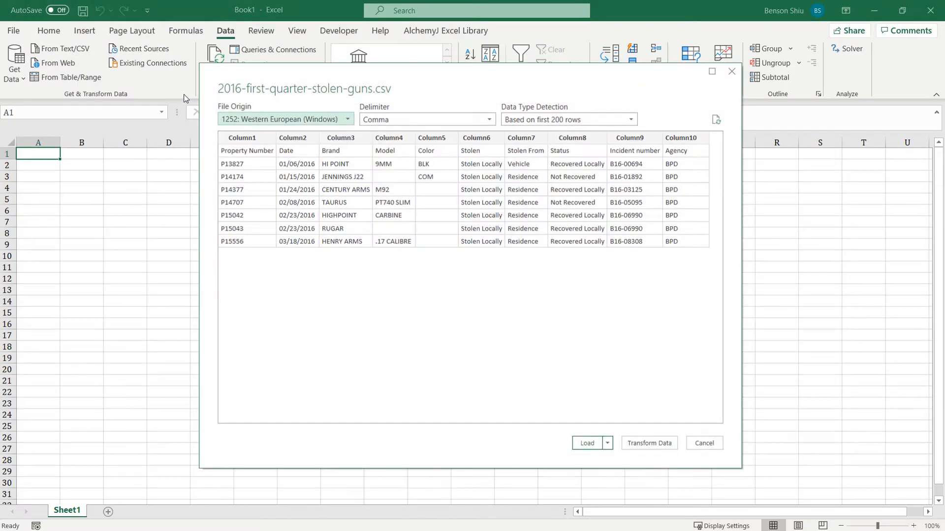
left_click(416, 118)
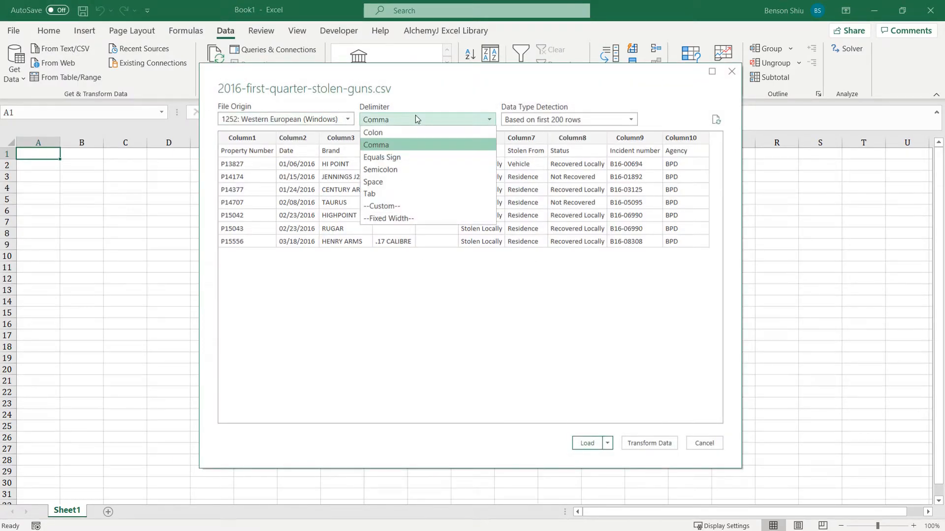
left_click(415, 119)
left_click(416, 119)
left_click(422, 146)
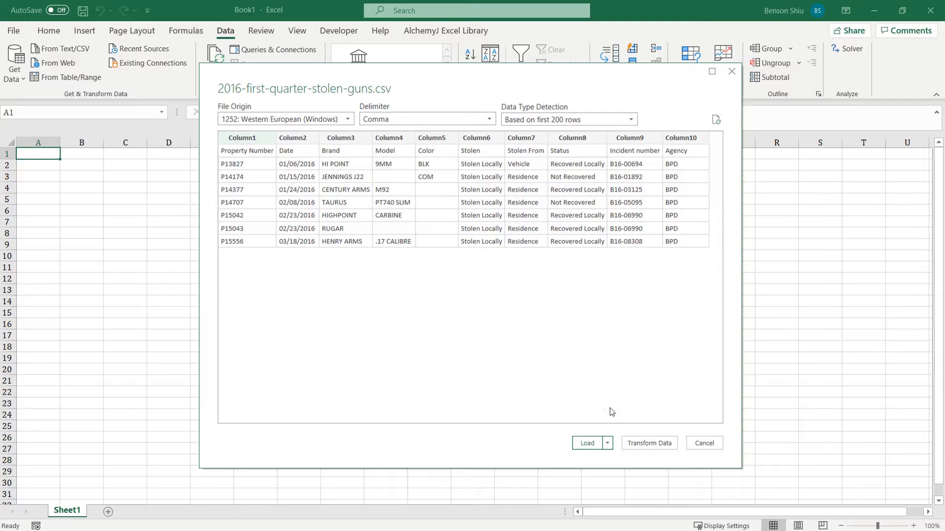
Promote the first row to headers in Power Query Editor and load the query into the workbook
left_click(653, 443)
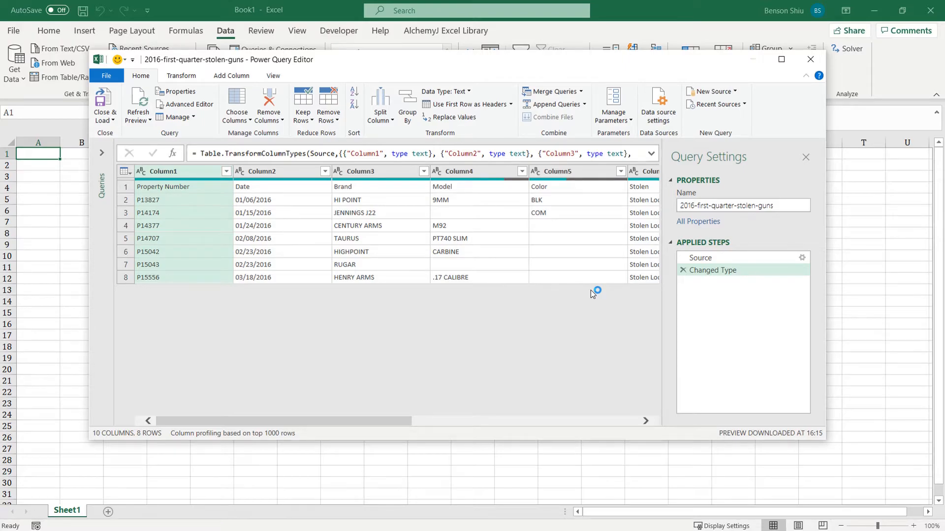
left_click(472, 106)
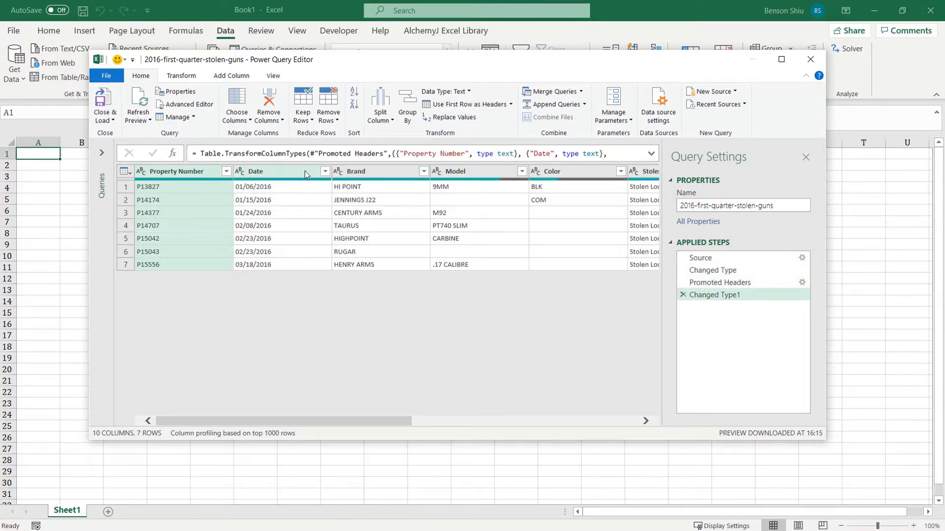
left_click(101, 104)
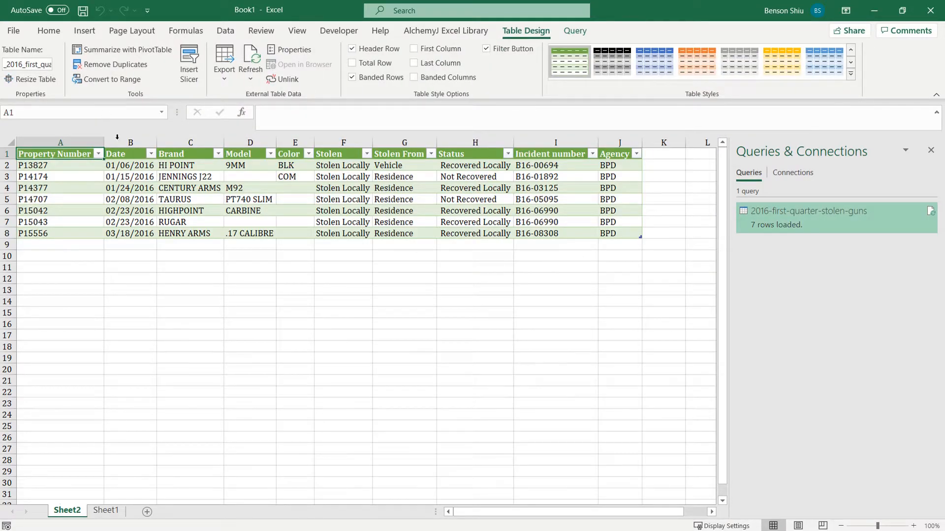
Switch to Notepad++, replace the brand HENRY ARMS on line 8 of the CSV with XXXXXX, and save the file
left_click(132, 167)
left_click_drag(133, 170, 193, 232)
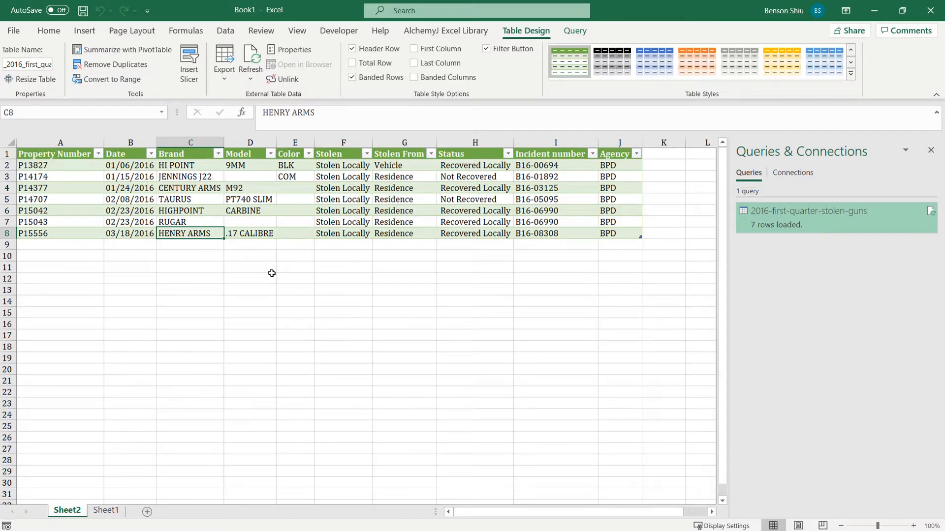
key("alt+Tab")
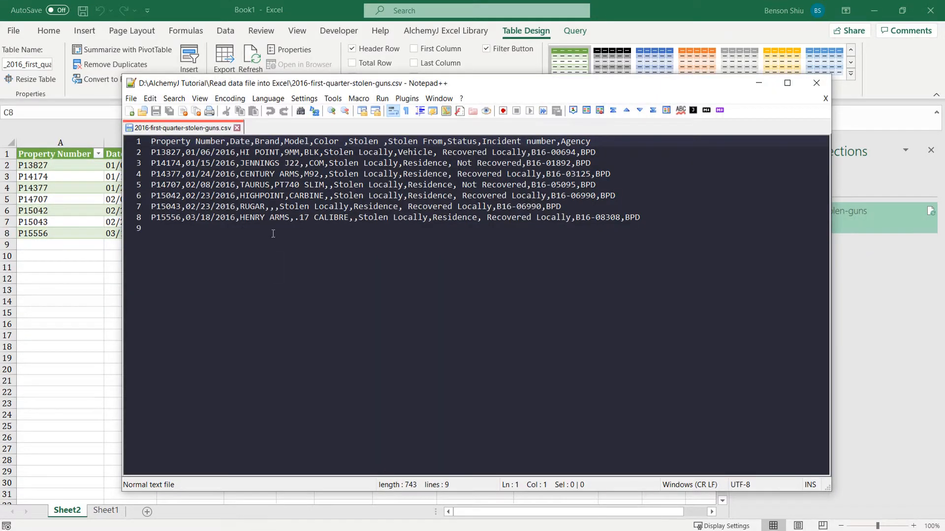
left_click_drag(242, 219, 287, 223)
key("Delete")
key("BackSpace")
key("Delete")
type("XXXXXX")
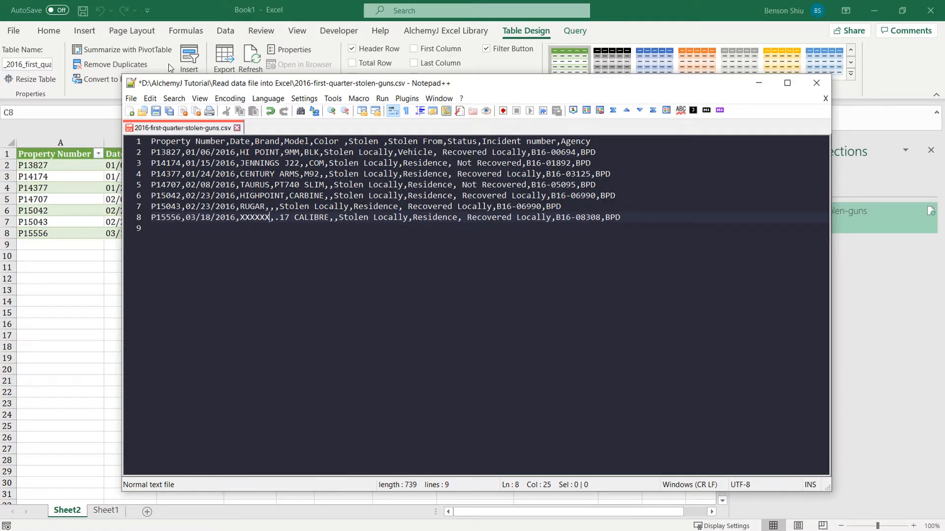
left_click(132, 99)
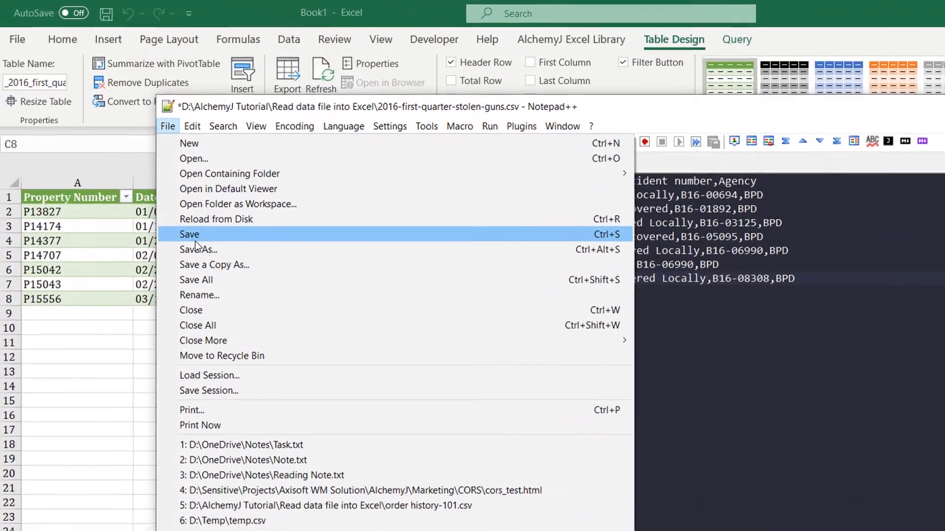
left_click(195, 240)
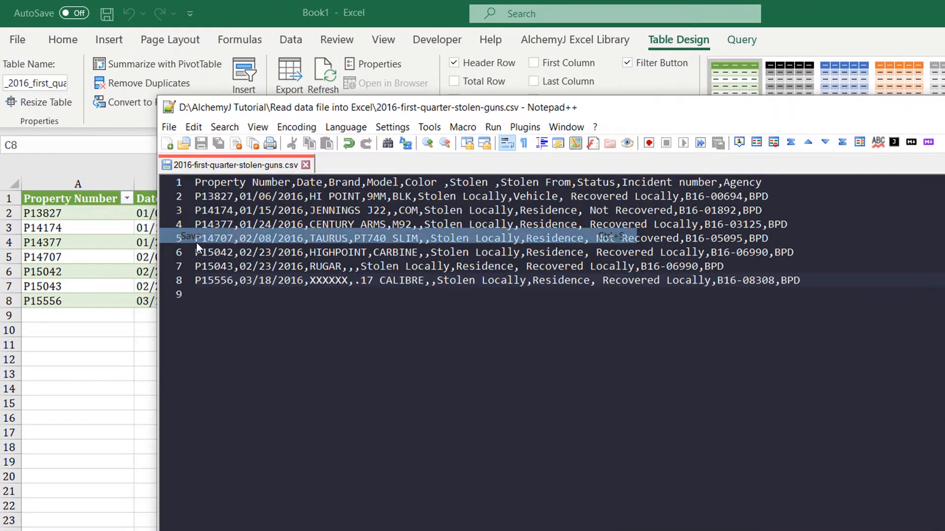
Return to Excel and refresh the imported table to bring in the edited brand from the CSV
left_click(430, 22)
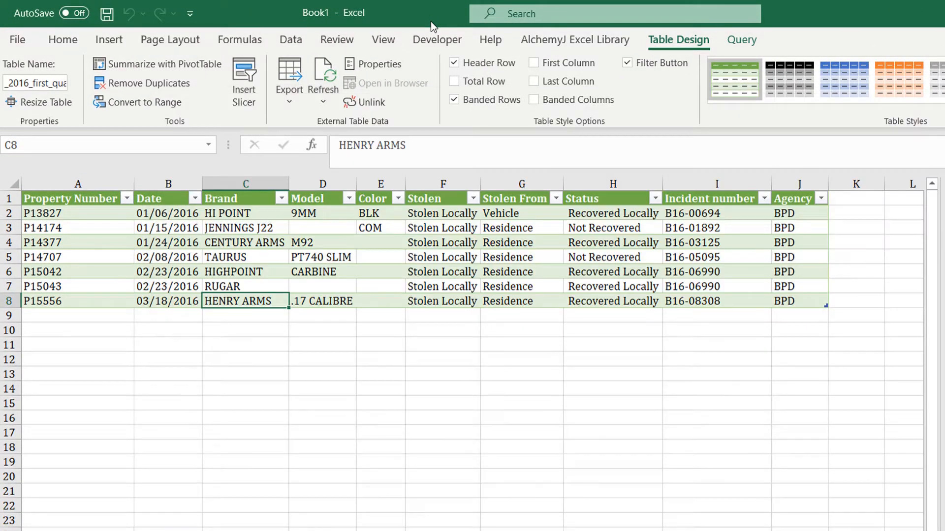
right_click(382, 270)
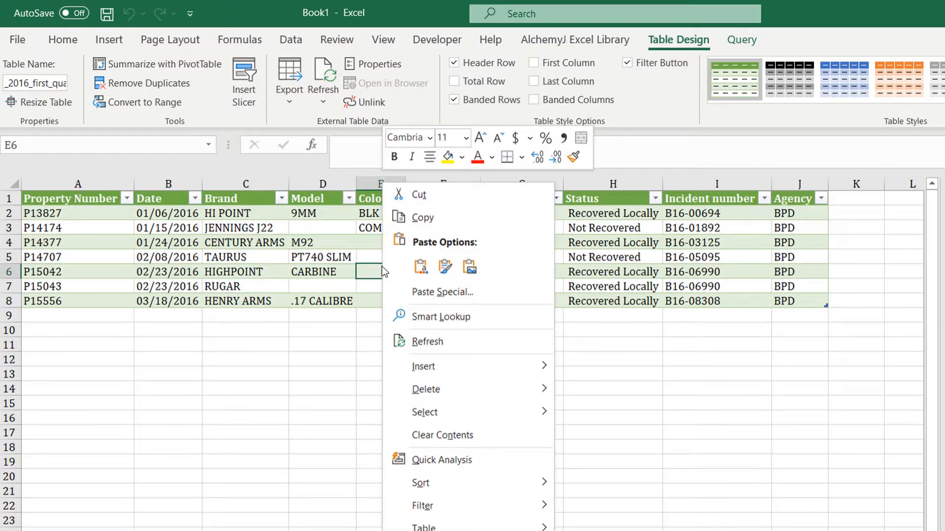
left_click(428, 344)
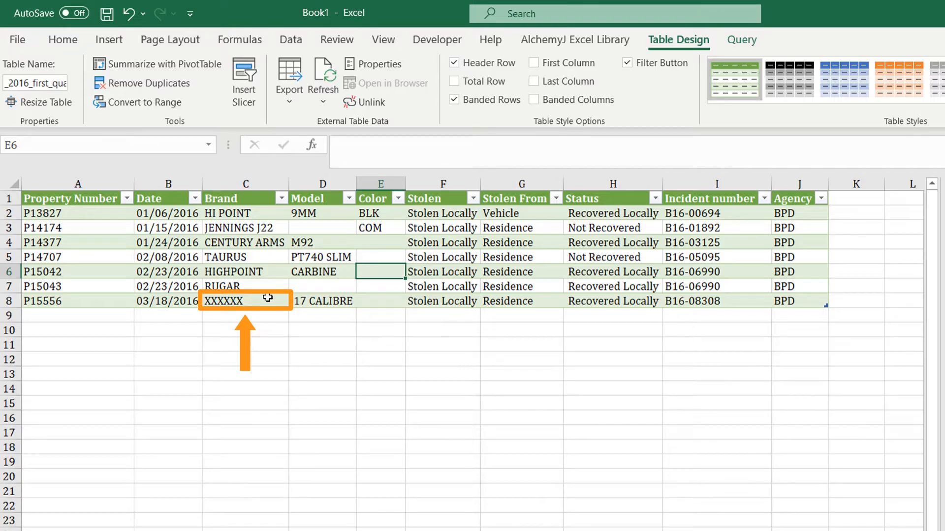
left_click(267, 298)
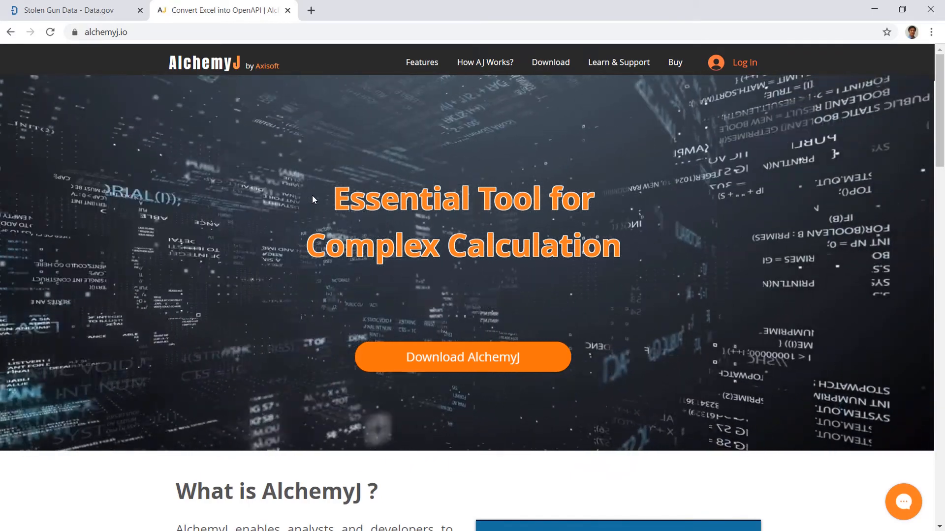
Open the AlchemyJ documentation from alchemyj.io and go to the AlchemyJ Extended Functions Index (By Category) in the Reference section
mouse_move(604, 61)
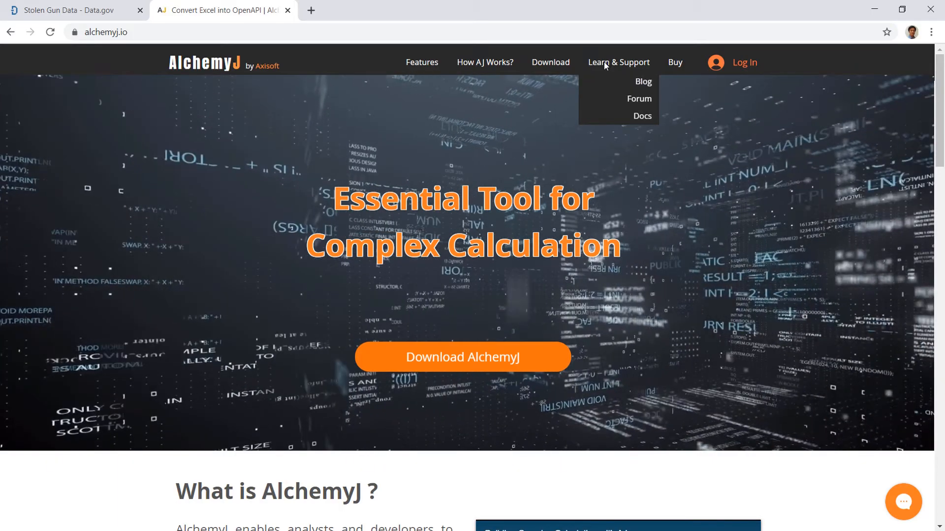
left_click(638, 117)
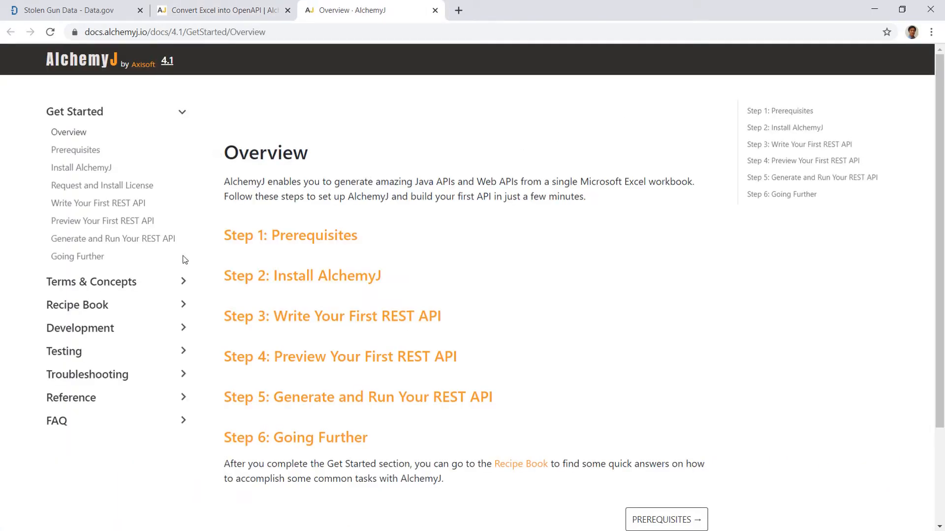
left_click(181, 397)
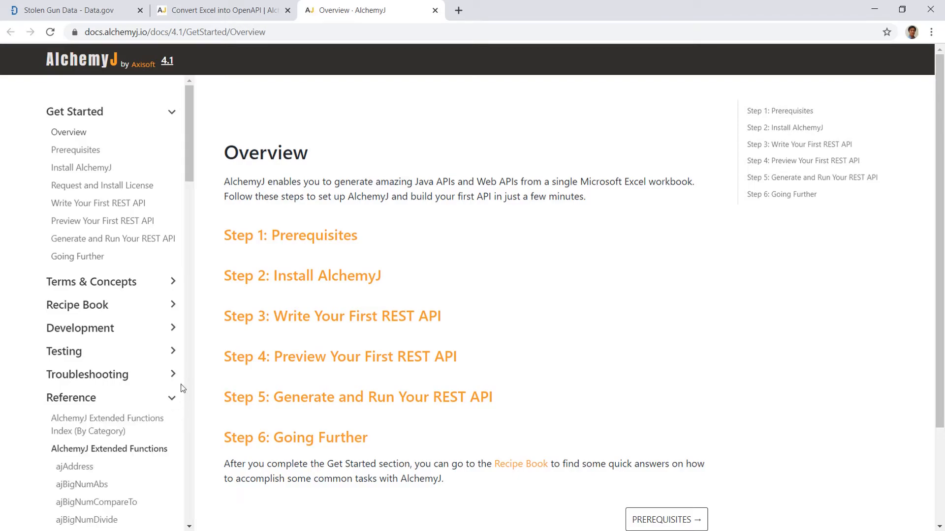
left_click(114, 431)
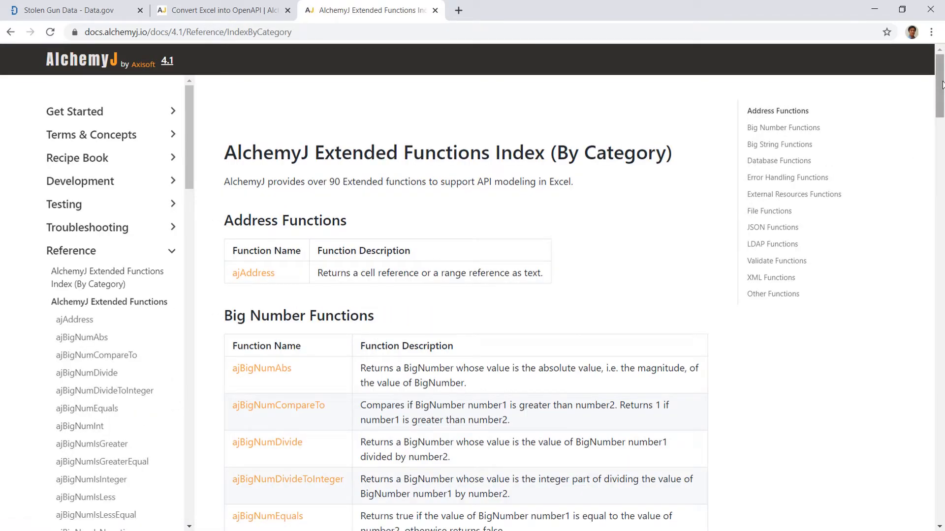
Find the File Functions category in the index and open the ajReadFile function's page
scroll(940, 109, "down", 4)
left_click_drag(941, 109, 903, 367)
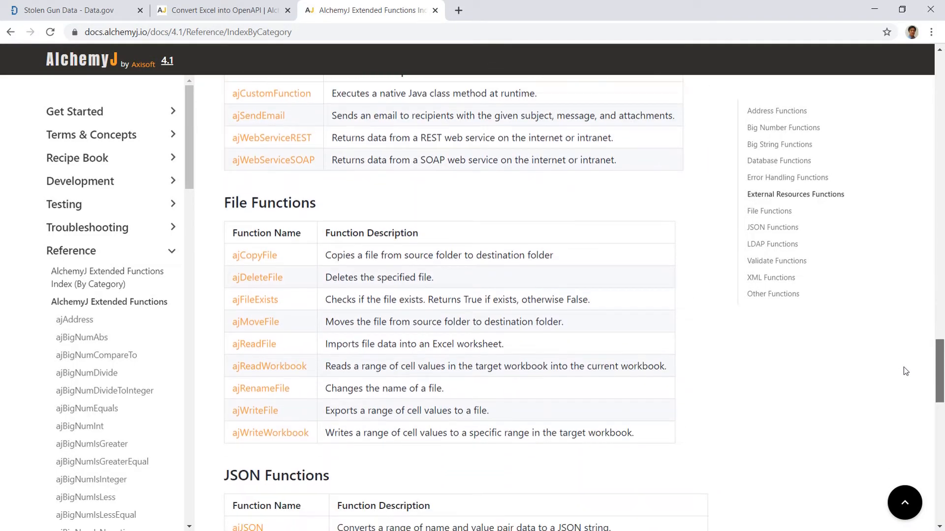
left_click(266, 348)
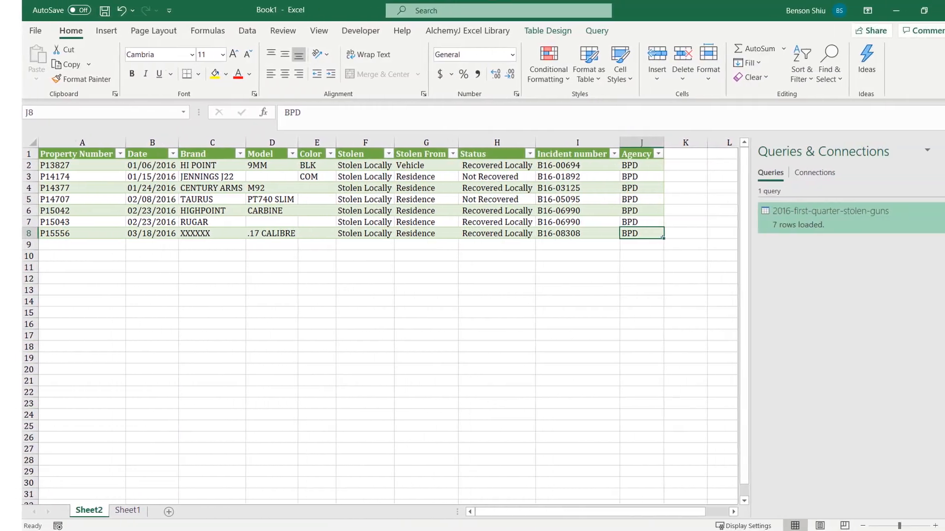
Locate order history-101.csv and order history-102.csv in the Read data file into Excel folder and examine their contents in Notepad++
key("alt+Tab")
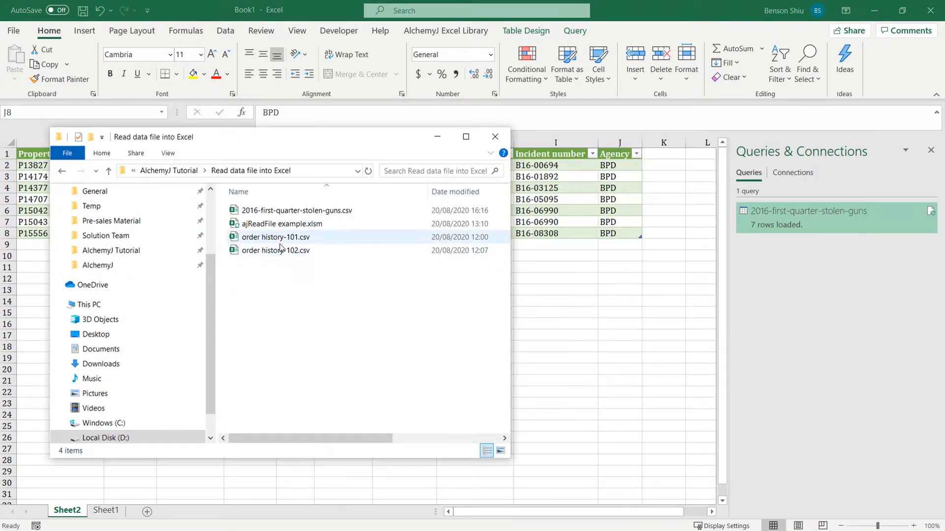
left_click(275, 238)
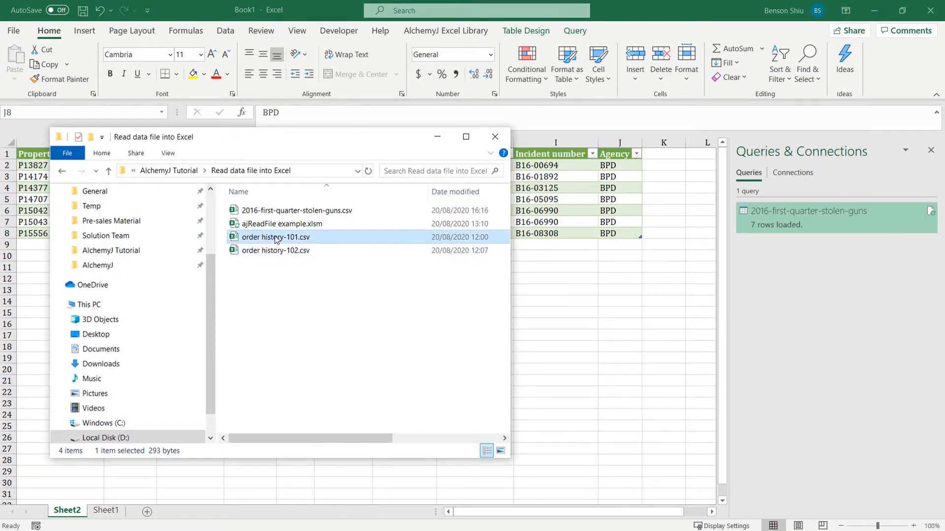
left_click(275, 253)
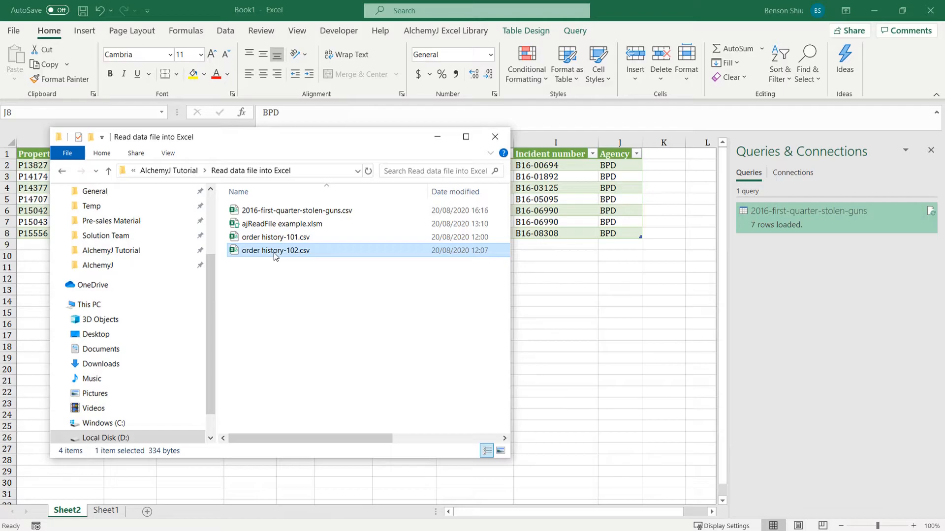
key("alt+Tab")
key("Tab")
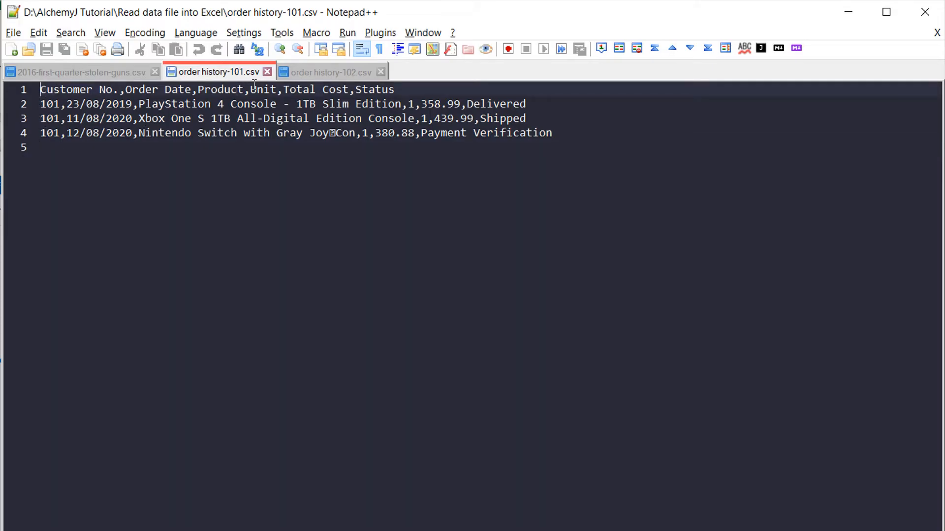
left_click(330, 72)
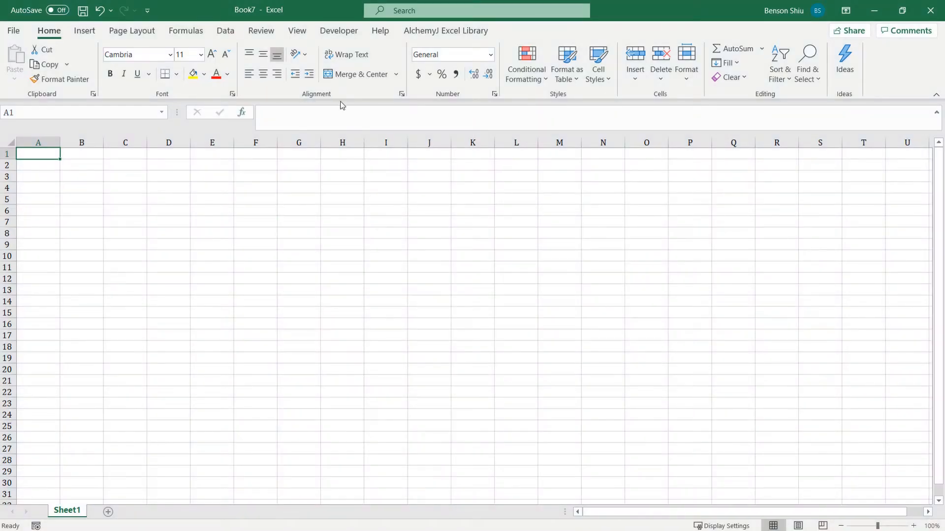
Switch to the blank Excel workbook and initialize it as an AlchemyJ model
left_click(451, 34)
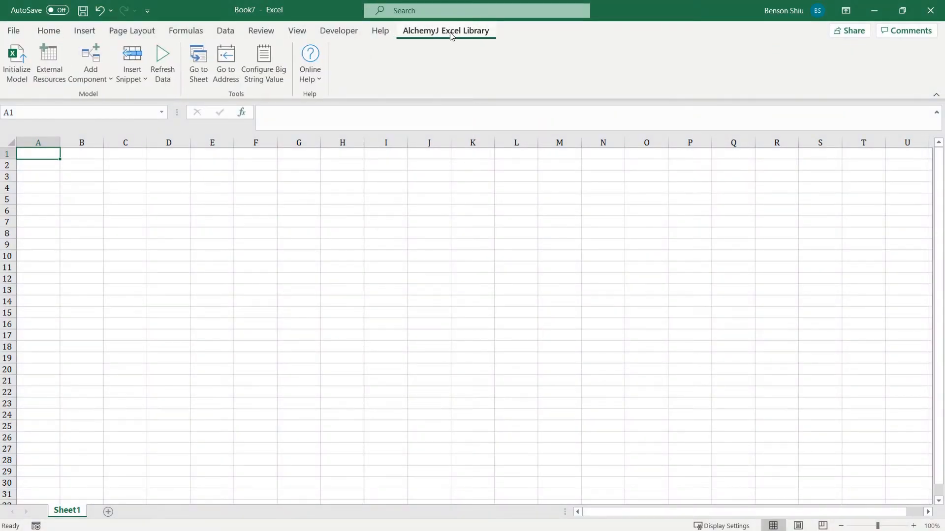
left_click(18, 78)
left_click(515, 320)
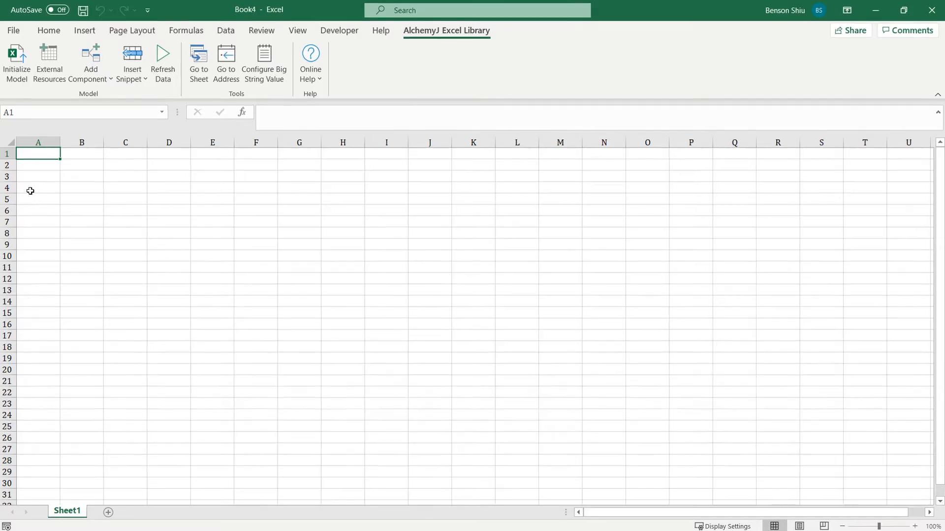
Browse the AlchemyJ extended functions offered for a formula beginning with =aj in cell A4, without keeping the entry
left_click(30, 191)
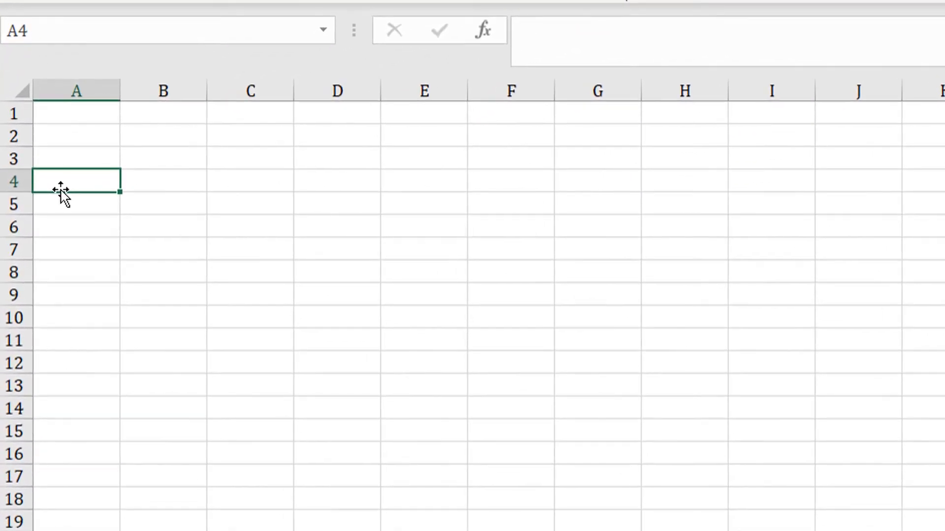
type("=aj")
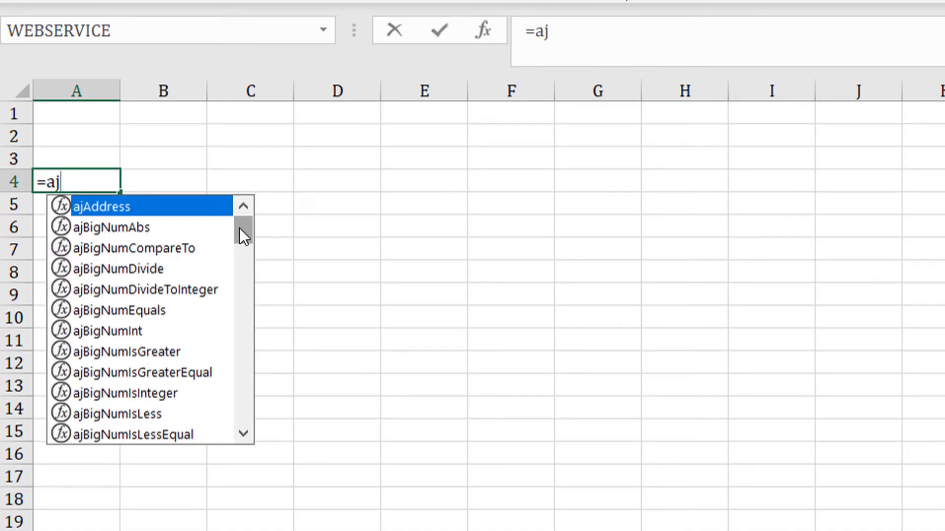
left_click_drag(239, 226, 243, 426)
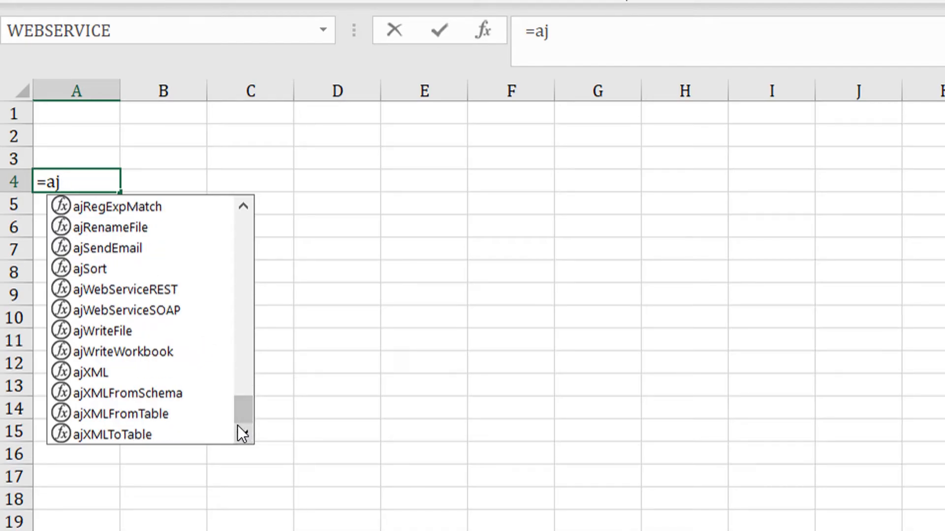
key("Escape")
Select range A4:F15 and start an ajReadFile formula with an opening quotation mark for the file location
left_click_drag(76, 181, 517, 425)
left_click(638, 24)
type("=")
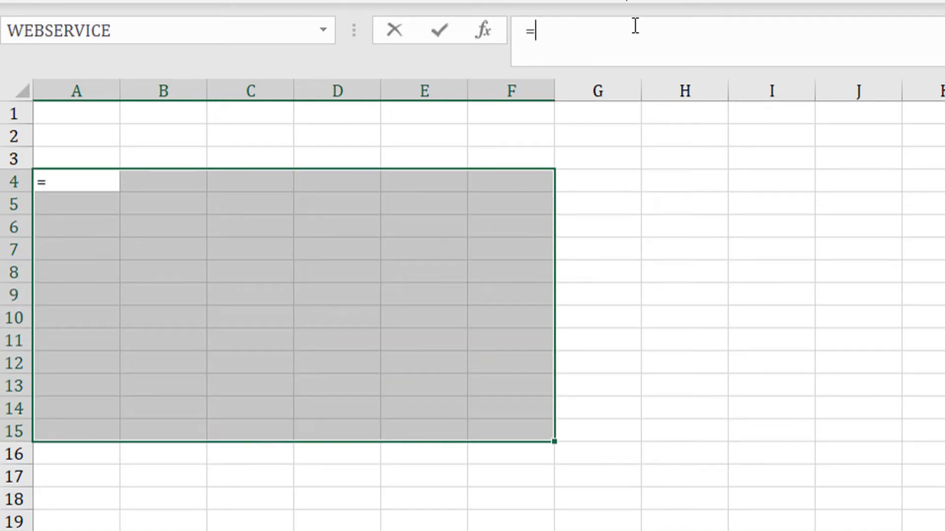
type("ajread")
key("Tab")
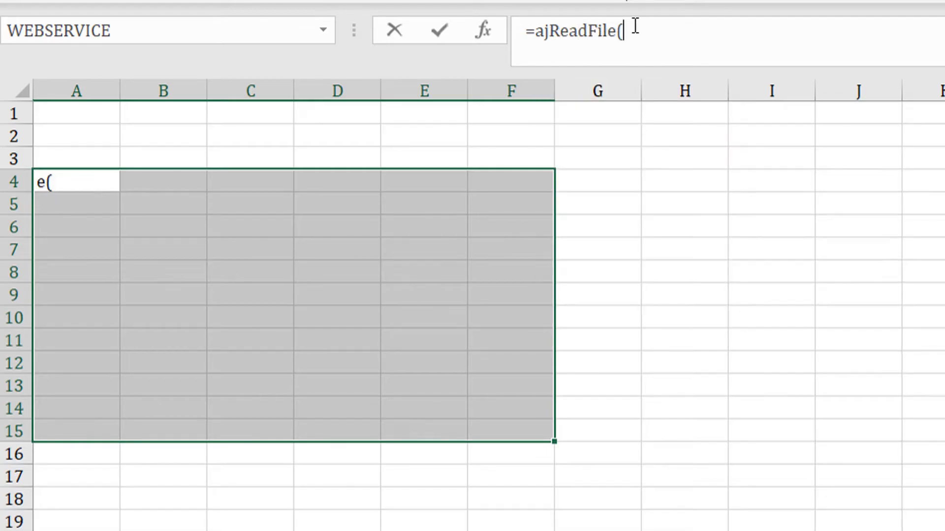
type("\"")
Copy the CSV folder's path from File Explorer into the ajReadFile formula as D:\AlchemyJ Tutorial\Read data file into Excel\
key("alt+Tab")
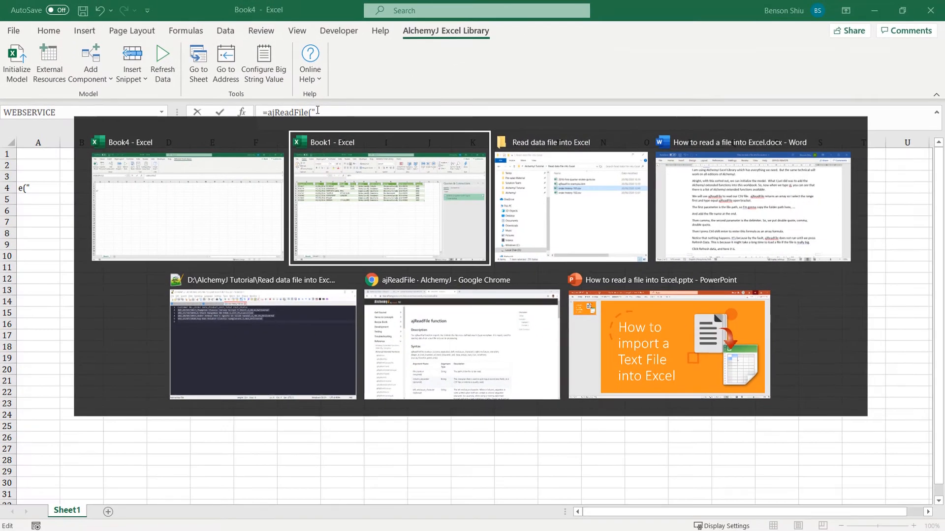
key("alt+Tab")
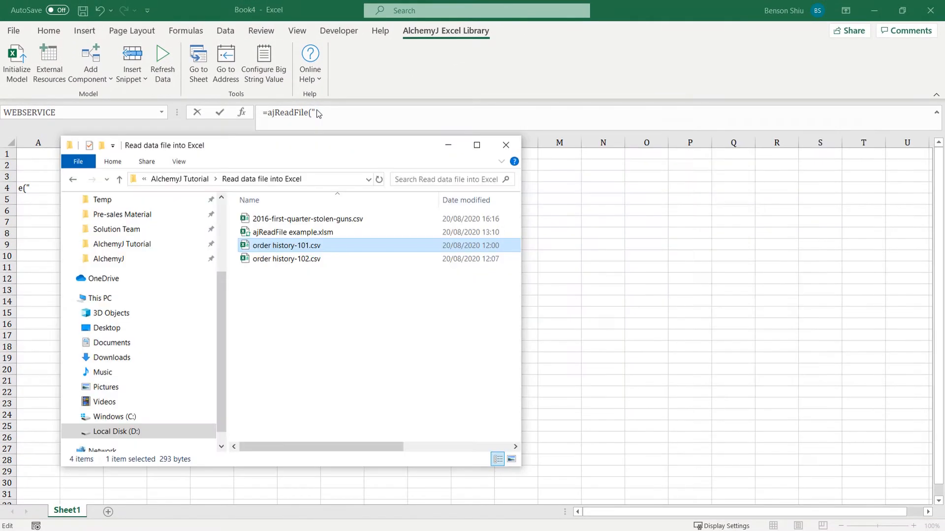
left_click(339, 180)
left_click(342, 112)
type("D:\\AlchemyJ Tutorial\\Read data file into Excel")
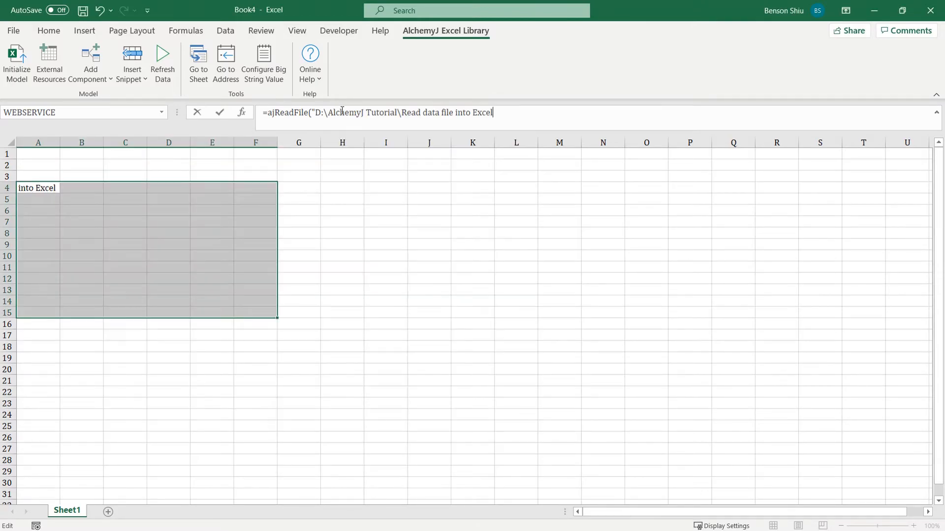
type("\\")
Copy the file name order history-101.csv from File Explorer and append it to the path in the ajReadFile formula
key("alt+Tab")
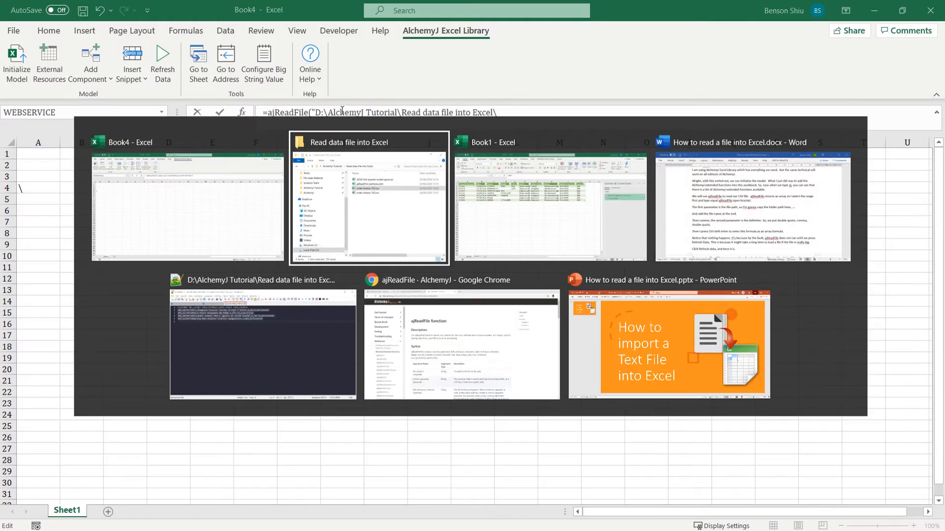
left_click(318, 246)
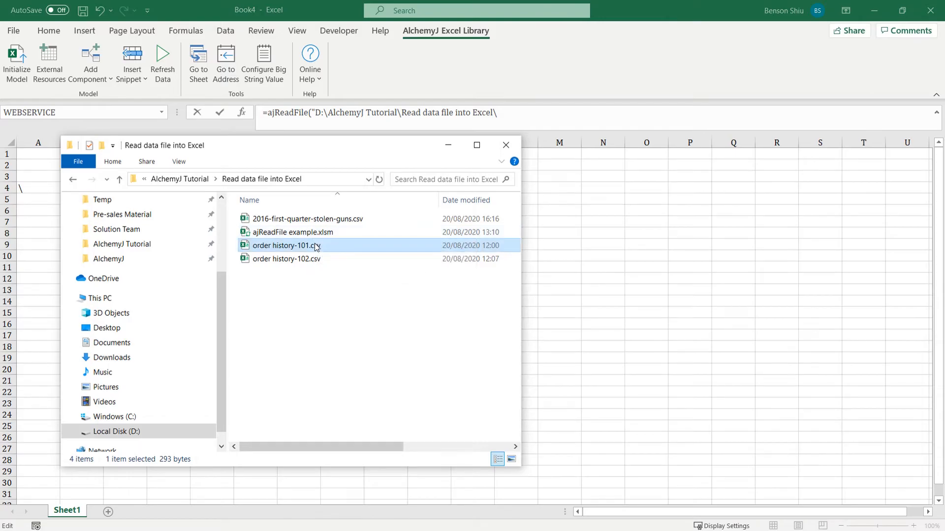
left_click(318, 246)
key("ctrl+c")
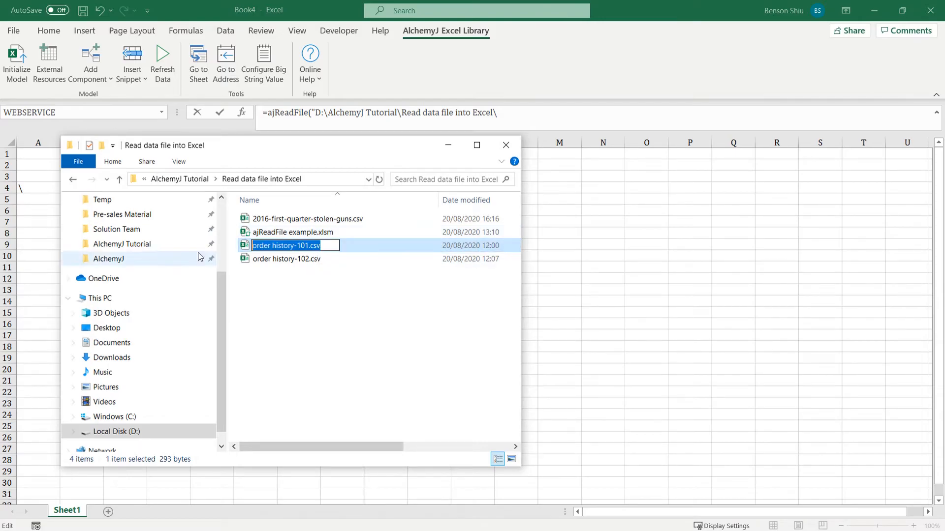
left_click(519, 144)
key("ctrl+v")
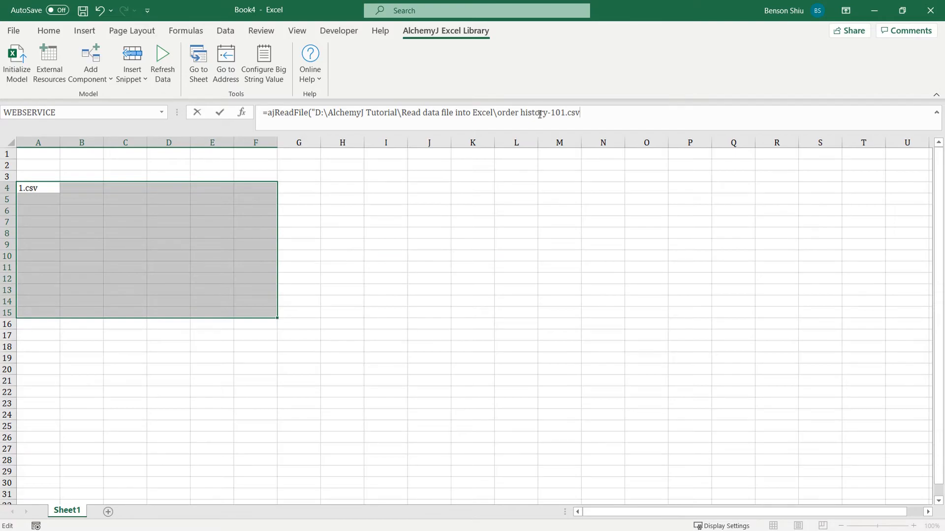
Complete the formula with "," as column separator, enter it as an array formula in A4:F15, and refresh the AlchemyJ data
type("\", \",\")")
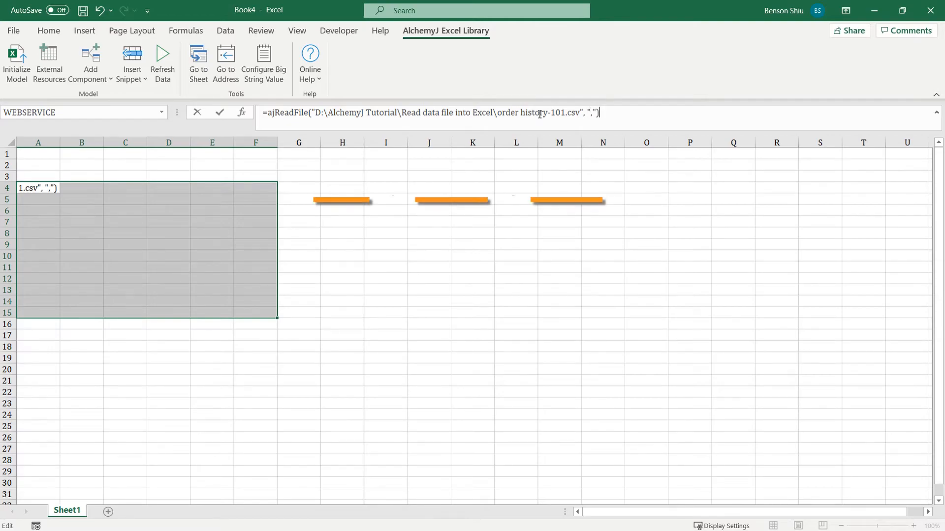
key("ctrl+shift+Return")
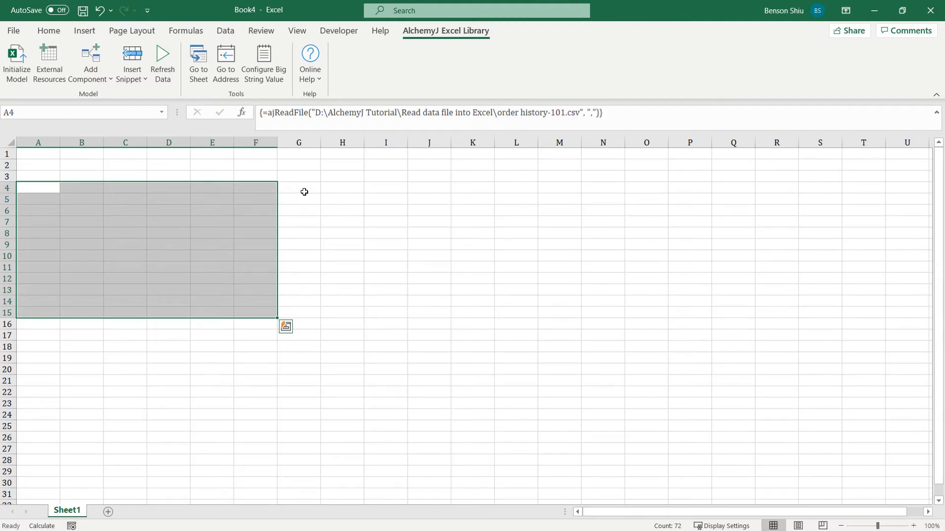
left_click(304, 192)
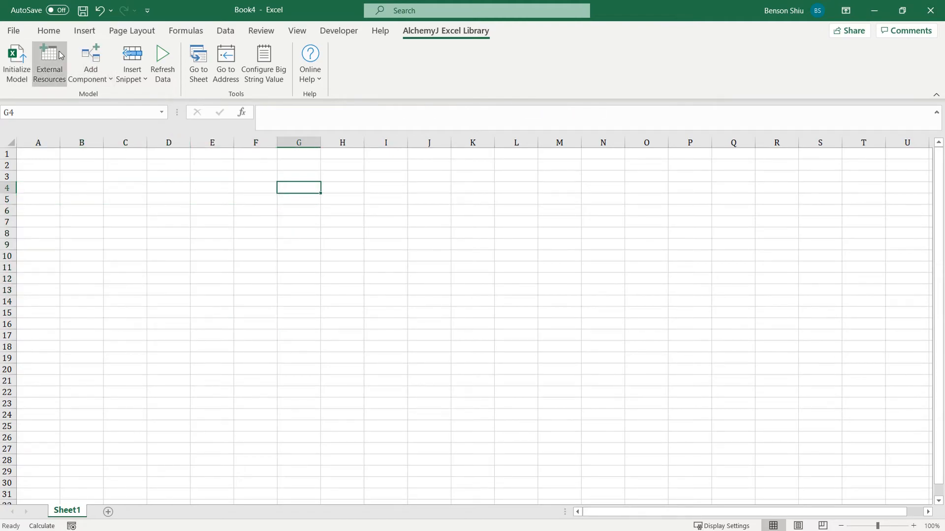
left_click(159, 64)
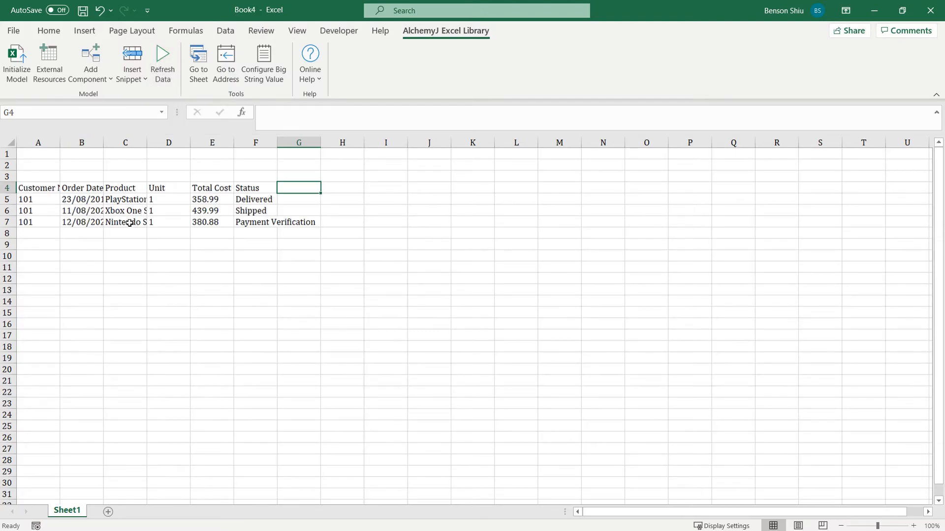
Open the function arguments of the ajReadFile formula from cell C5 and set Run_by_function_point_only to false
left_click(118, 197)
left_click(241, 114)
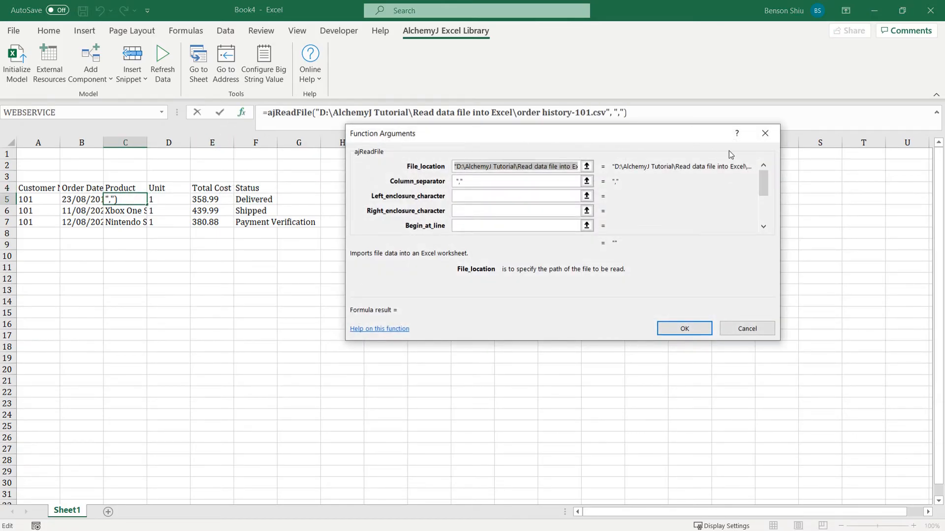
left_click(764, 217)
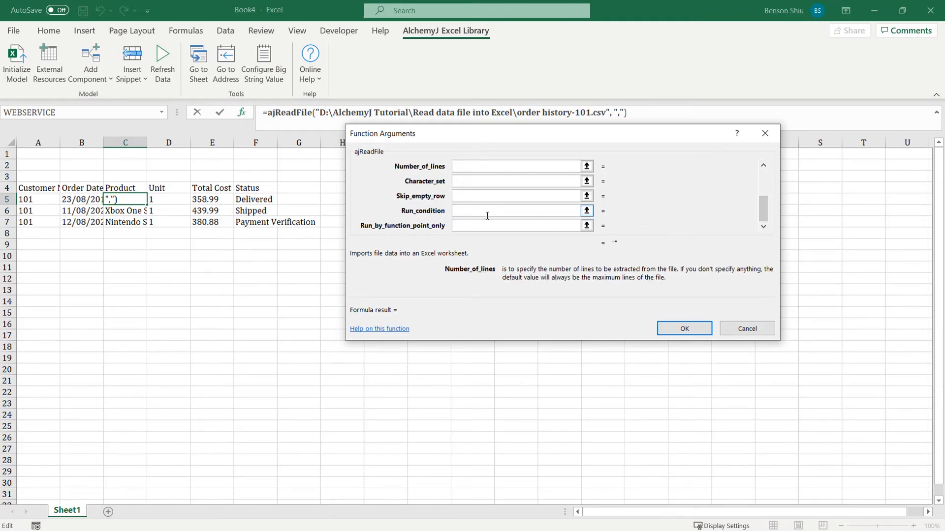
left_click(471, 227)
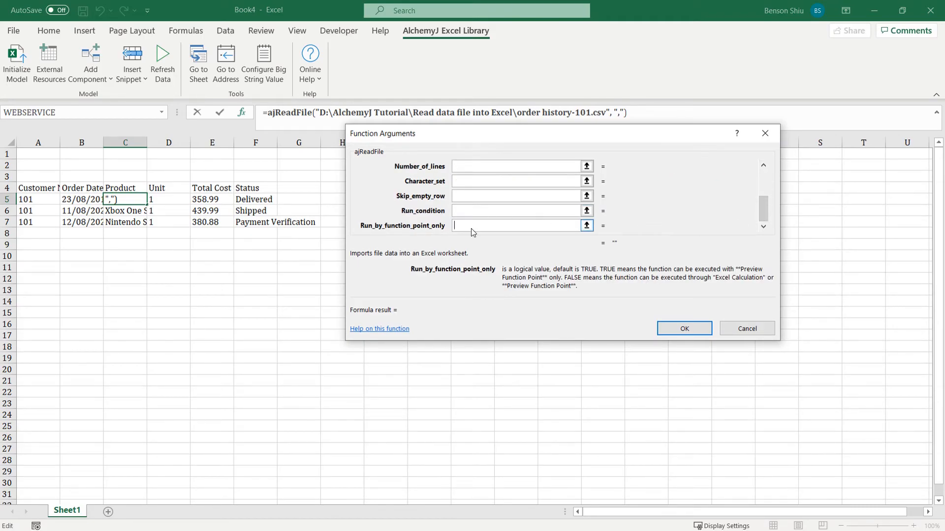
type("false")
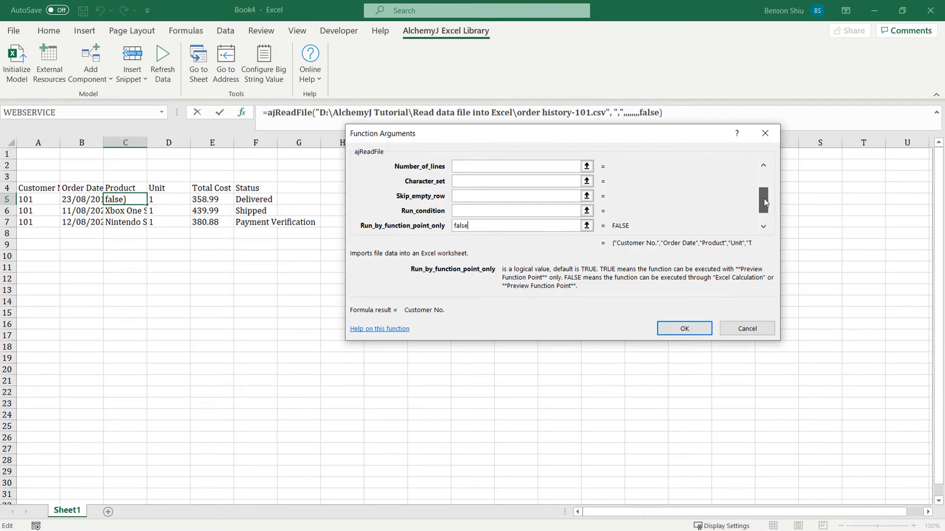
Review the descriptions of Left_enclosure_character, Begin_at_line and Number_of_lines, leave them blank, and apply the ajReadFile arguments
left_click(765, 172)
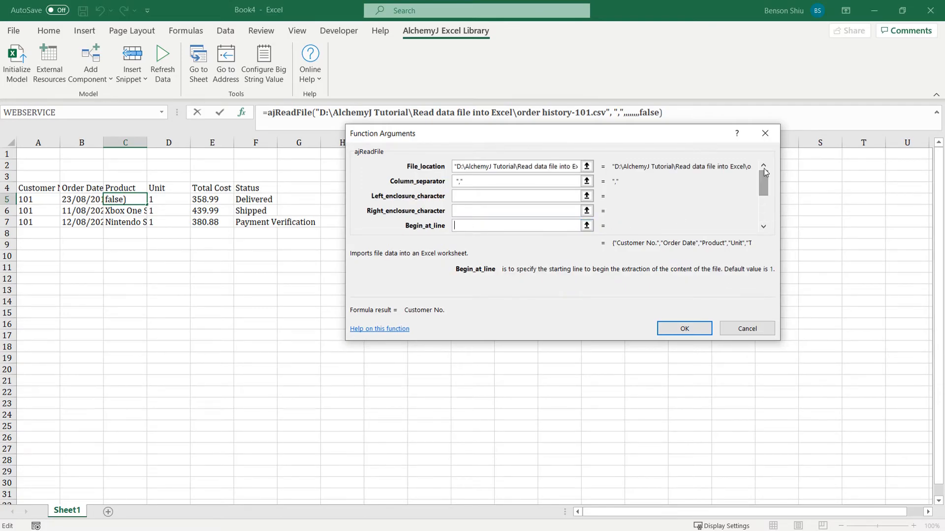
left_click(495, 195)
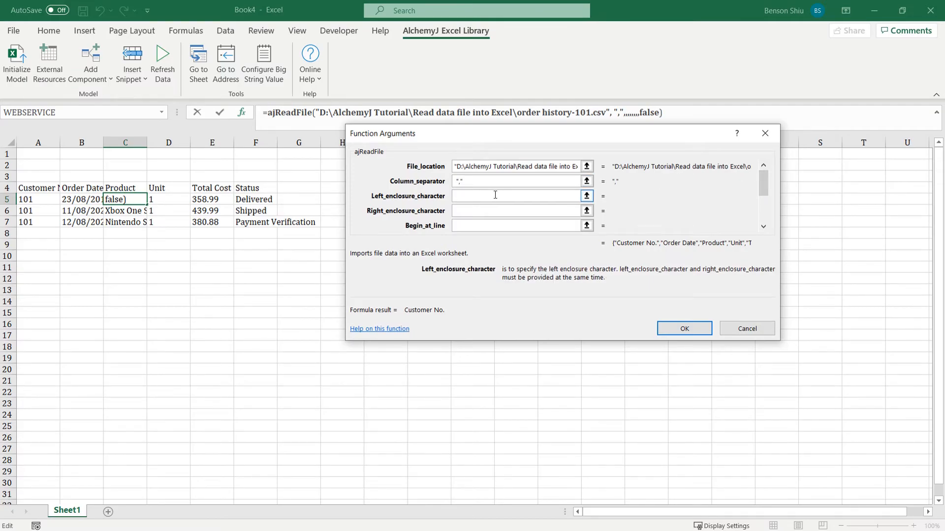
left_click(488, 225)
left_click_drag(761, 179, 765, 212)
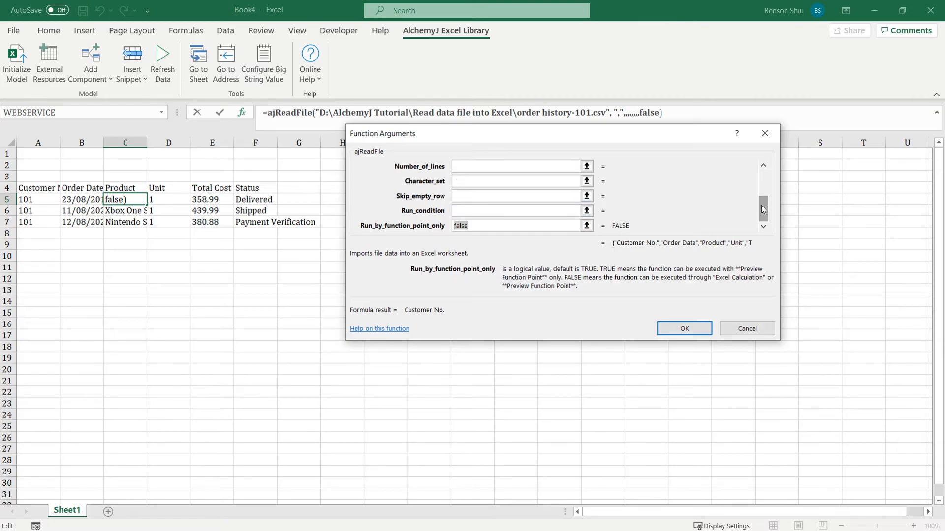
left_click(517, 166)
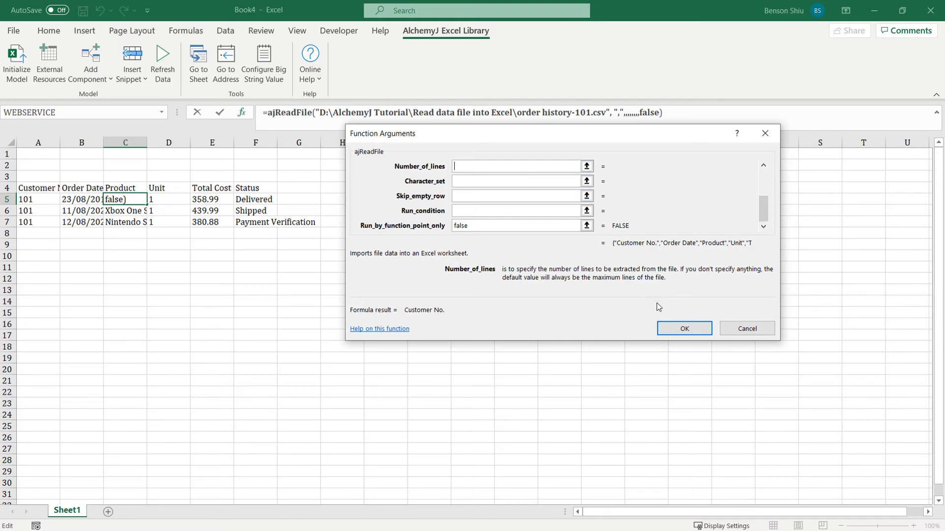
left_click(683, 328)
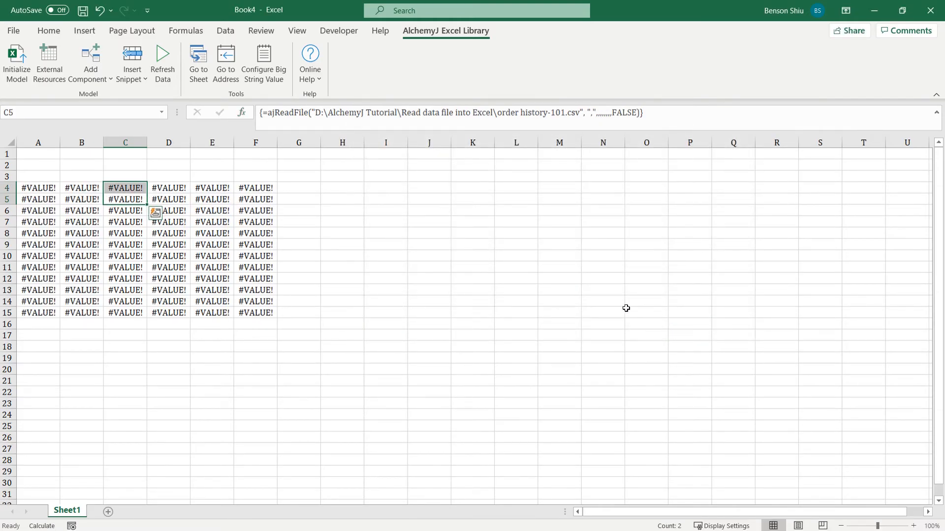
Recalculate the workbook with Calculate Now to reload the CSV data through the ajReadFile formula
left_click(186, 31)
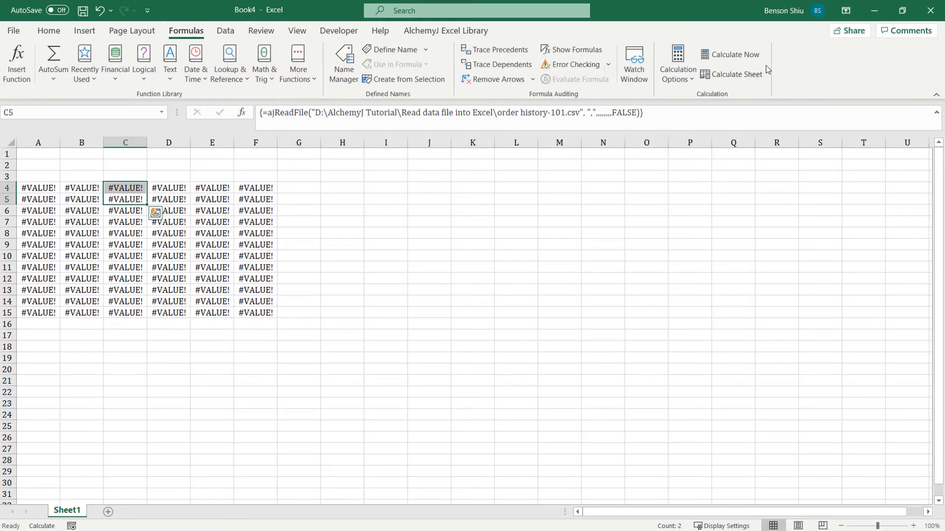
left_click(746, 58)
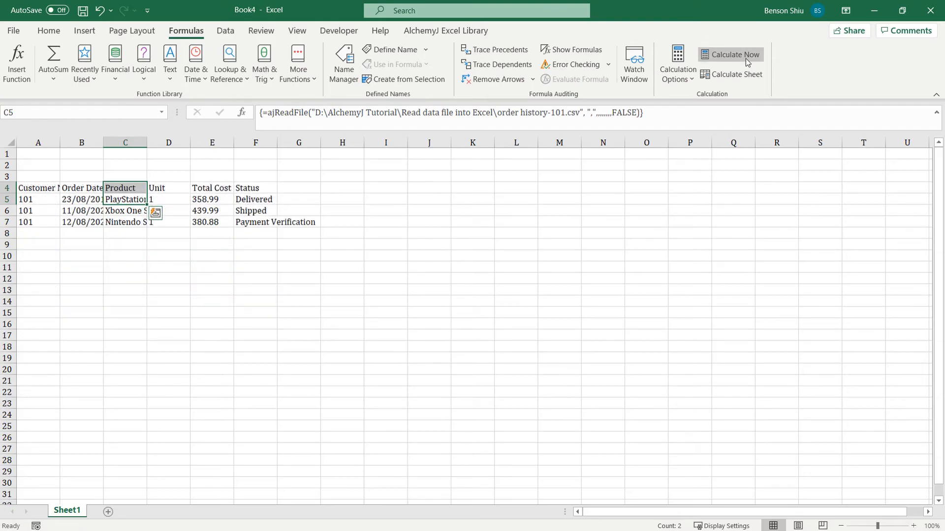
left_click(358, 209)
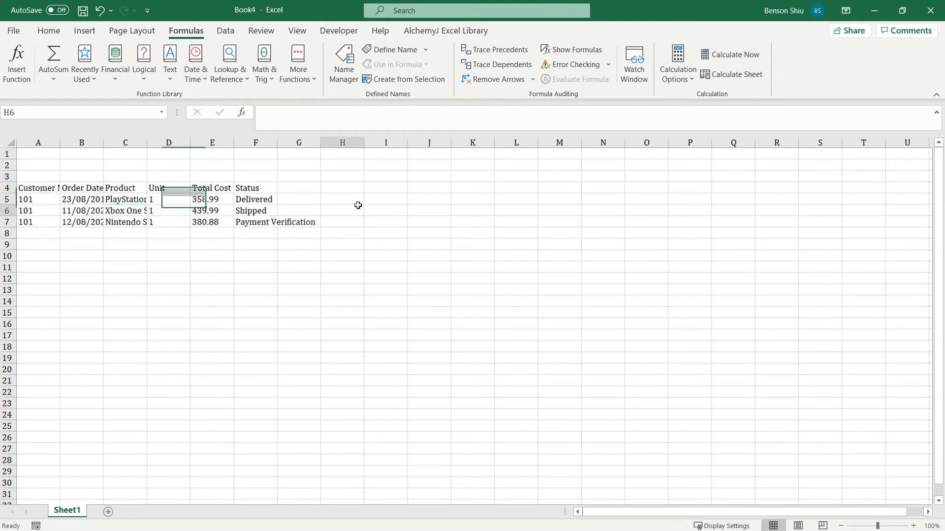
Undo the last change and widen columns B and C so the order dates and product names fit
key("ctrl+z")
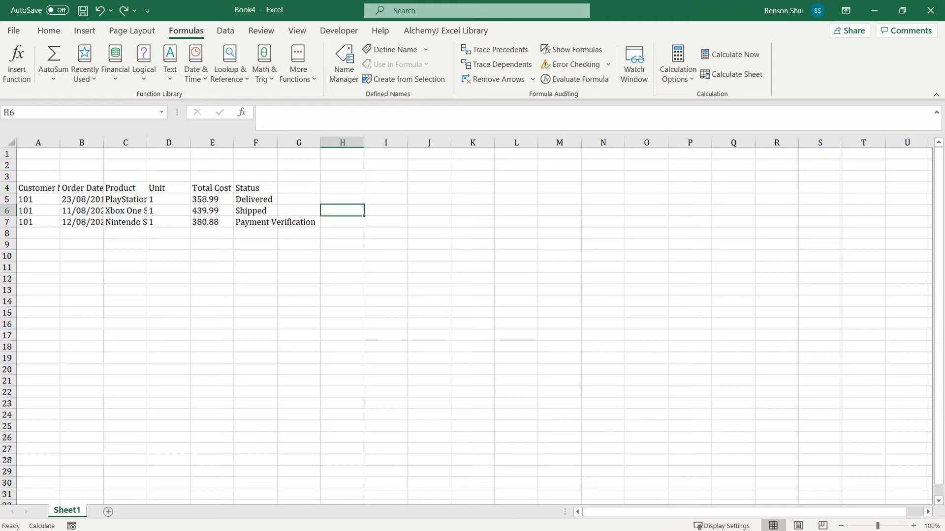
double_click(102, 143)
left_click_drag(159, 142, 308, 143)
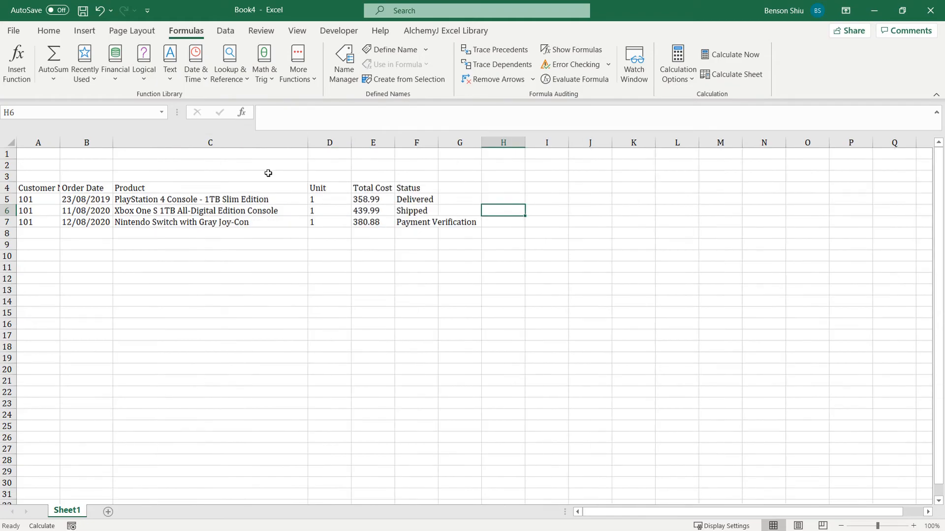
Enter the label "Customer No." in A1 and autofit column A to its contents
left_click(46, 157)
type("Cu")
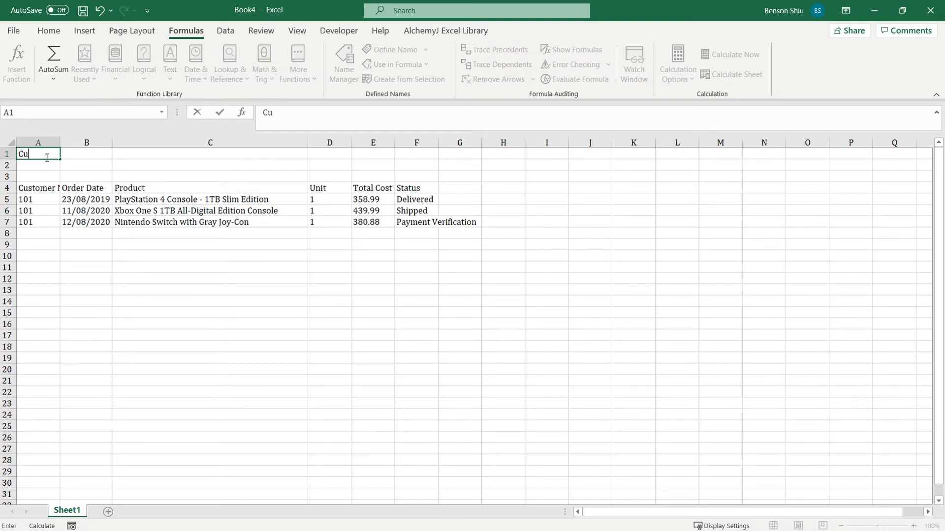
type("stomer No.")
key("Return")
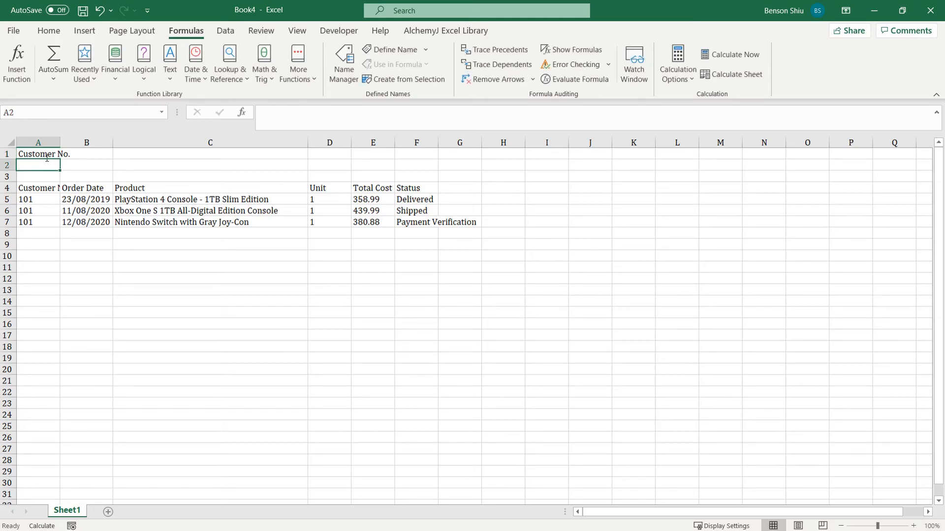
double_click(60, 142)
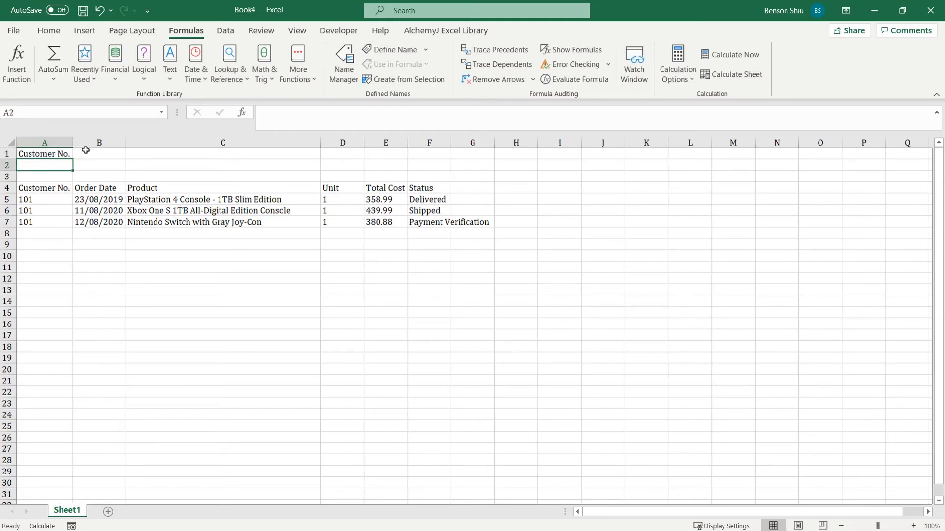
Enter the customer number for the second order history file in B1 and apply outside borders to the cell
left_click(96, 156)
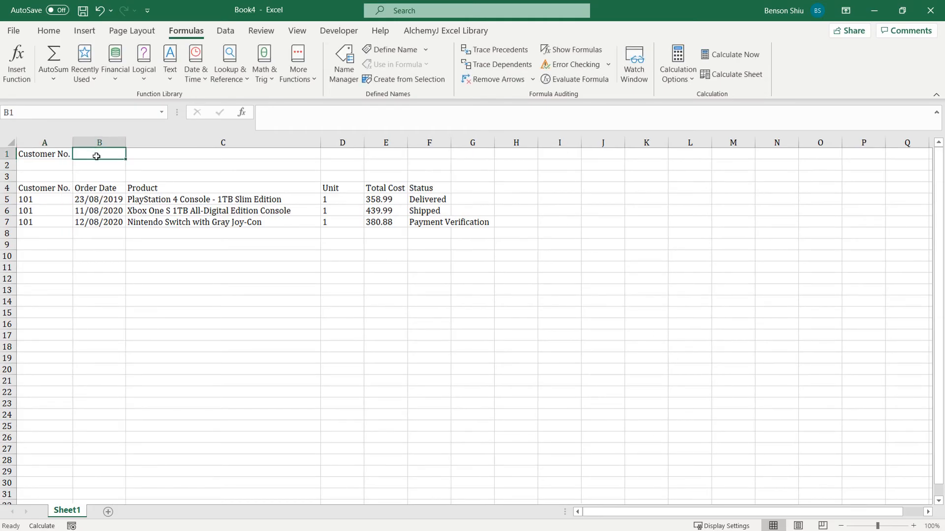
type("102")
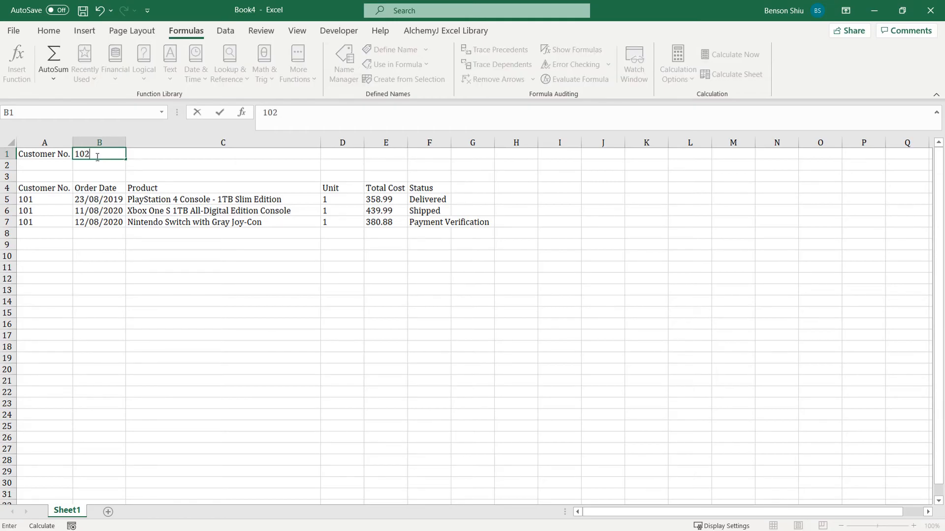
key("Return")
left_click(116, 152)
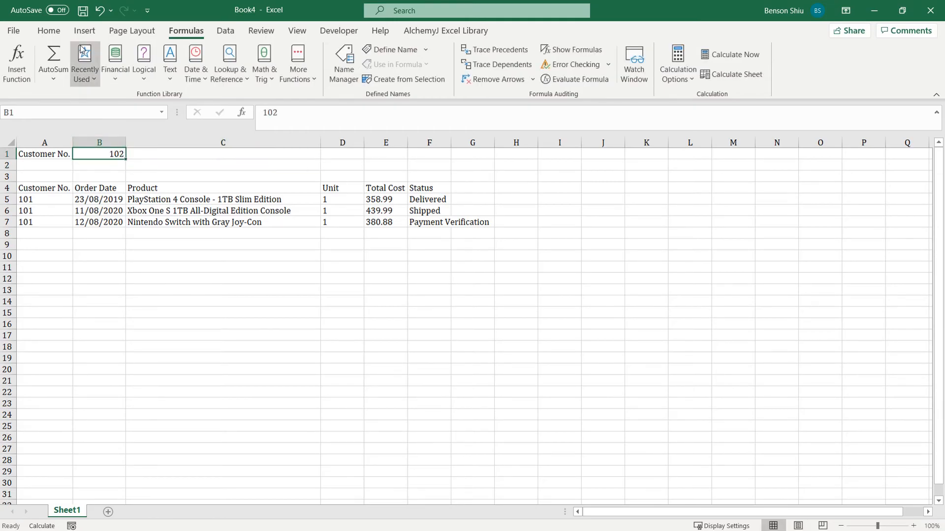
left_click(48, 31)
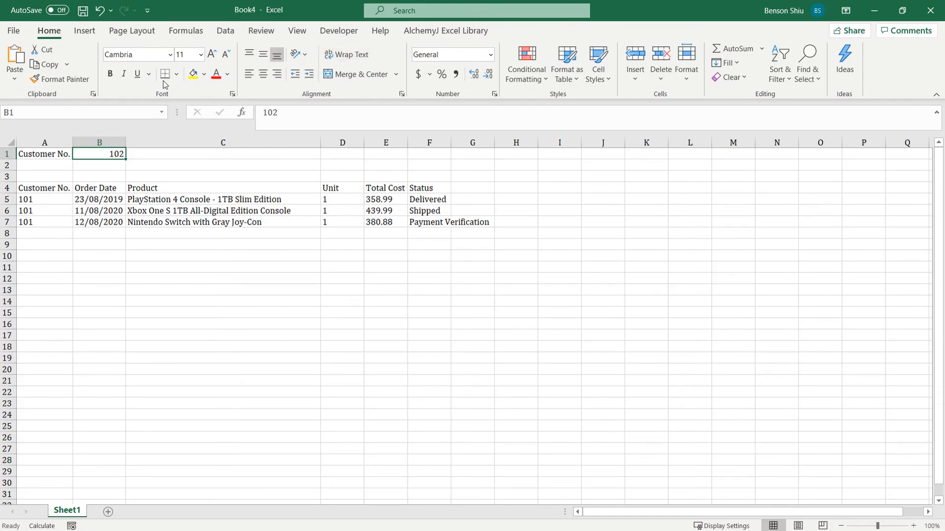
left_click(176, 74)
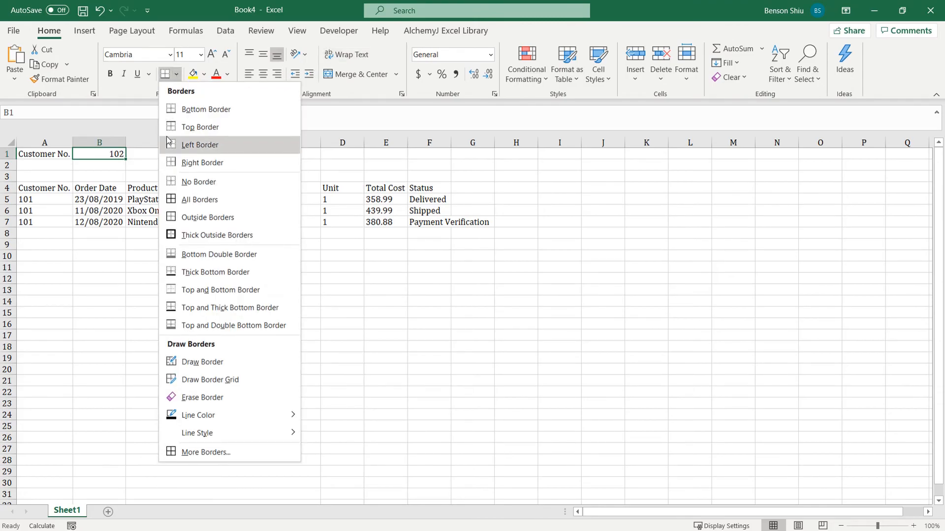
left_click(197, 221)
left_click(144, 163)
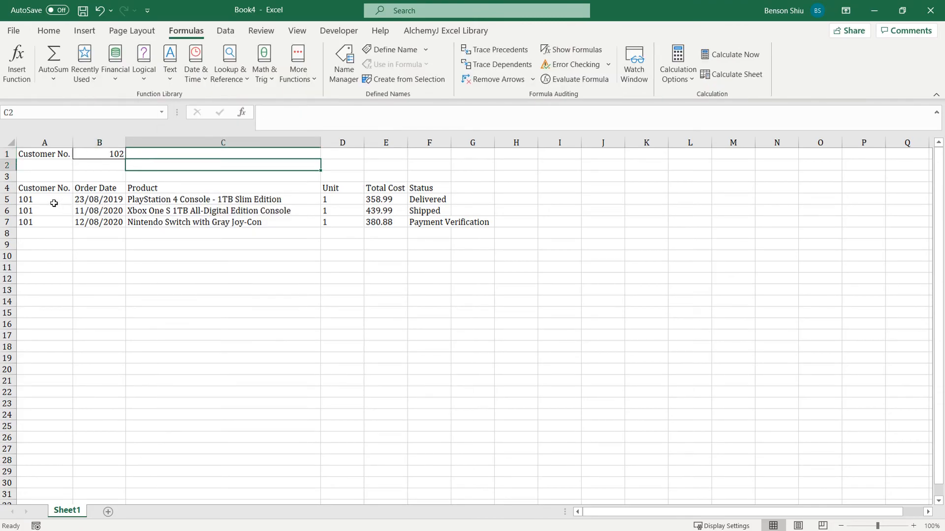
Replace the hard-coded customer number in the ajReadFile file path with a concatenated reference to B1, and re-enter it as an array formula
left_click(50, 200)
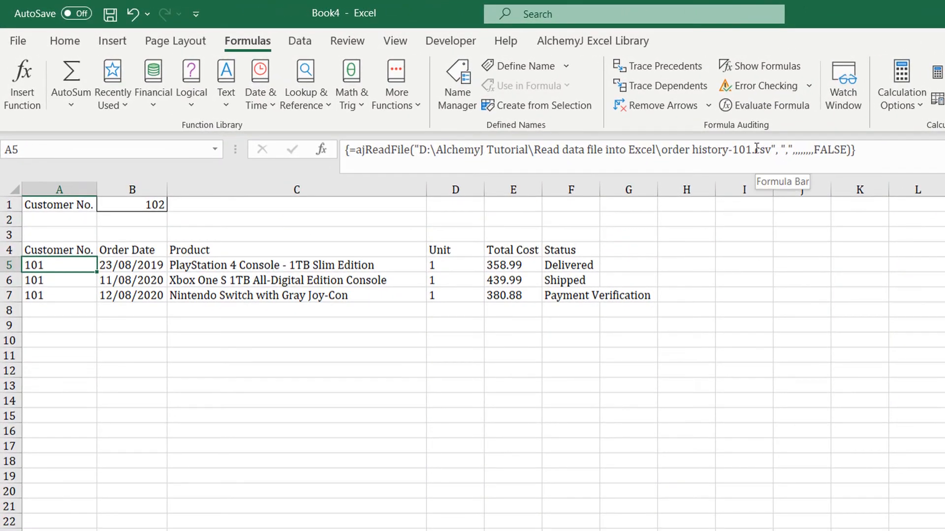
left_click_drag(752, 149, 732, 149)
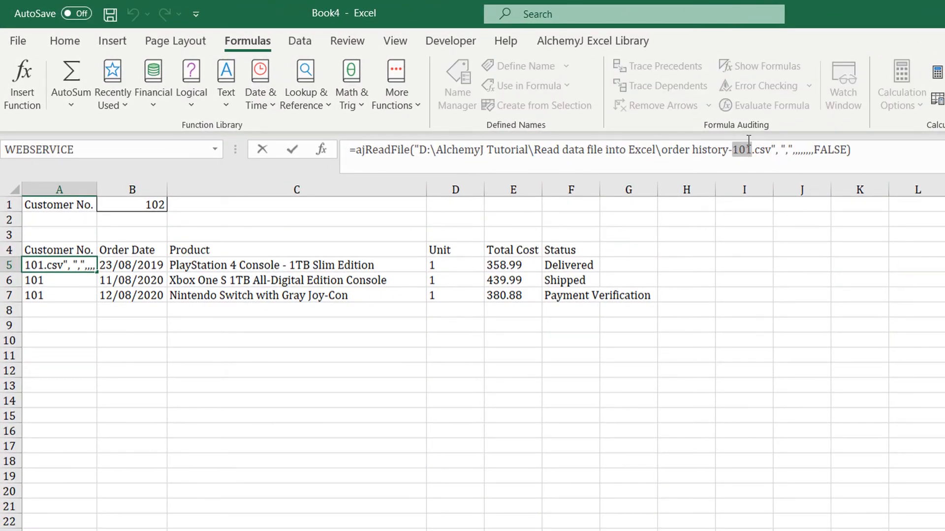
type("\" &")
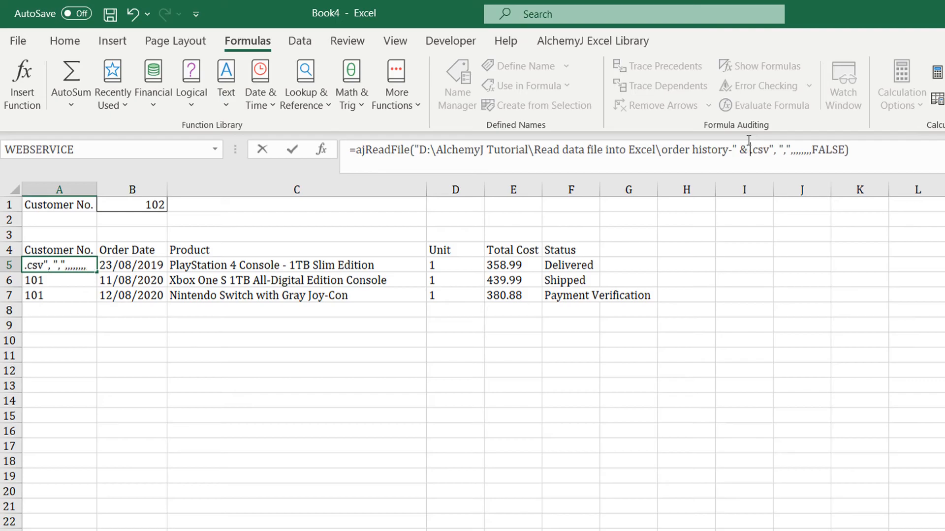
left_click(120, 203)
type("& \"")
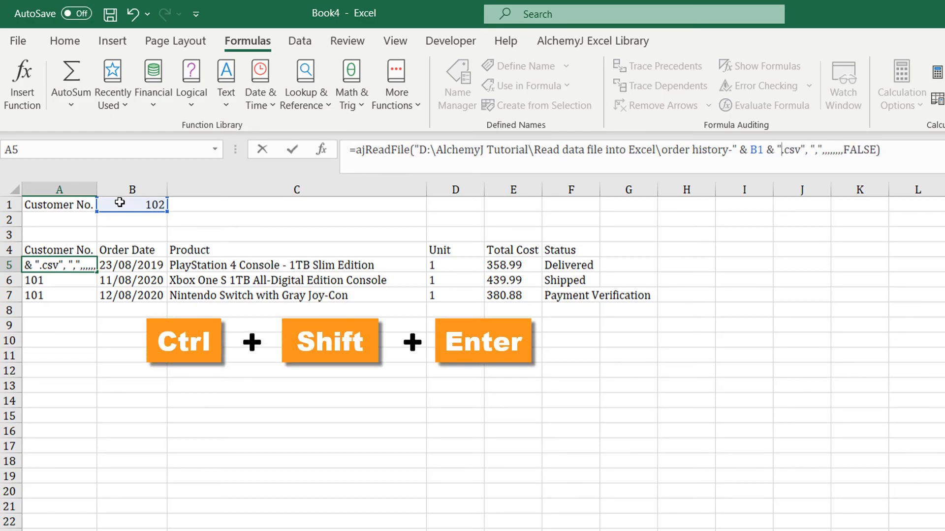
key("ctrl+shift+Return")
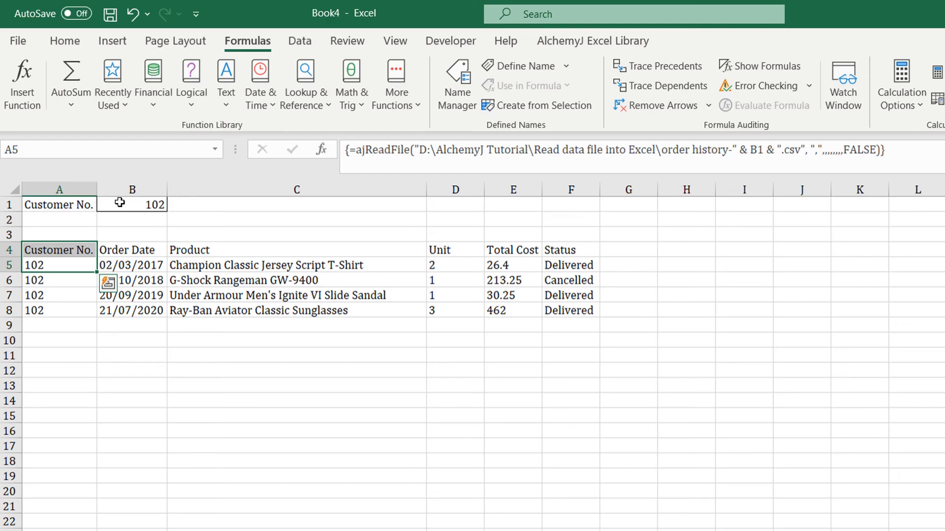
Switch the customer number in B1 to the first customer and back to the second to test the dynamic file loading
left_click(118, 201)
type("101")
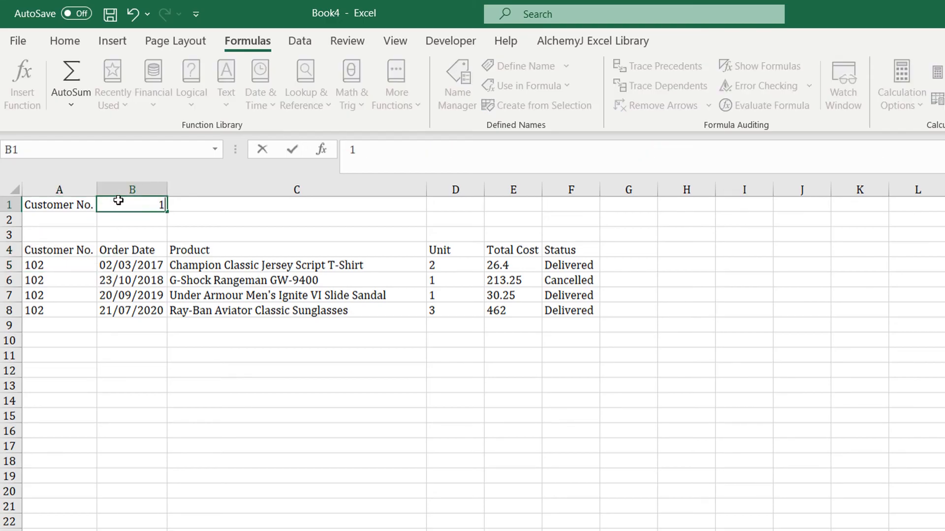
key("Return")
left_click(119, 201)
type("102")
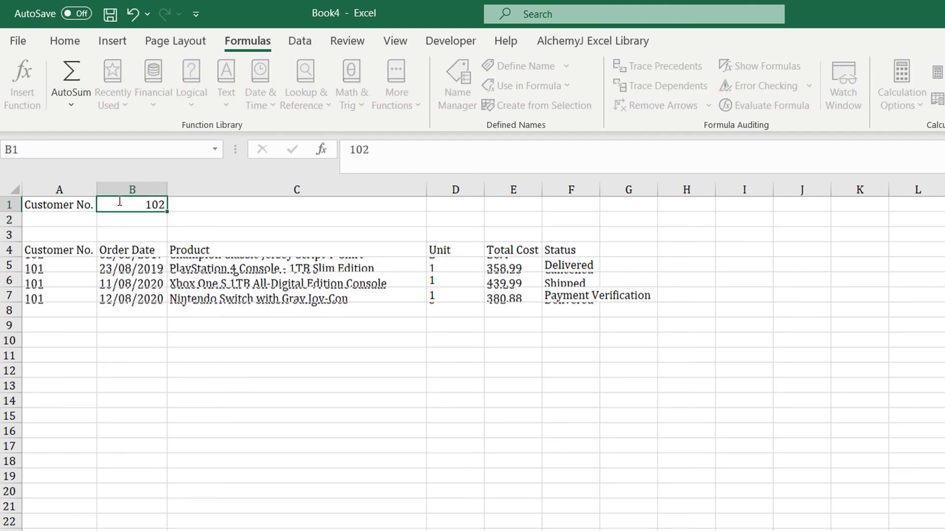
key("Return")
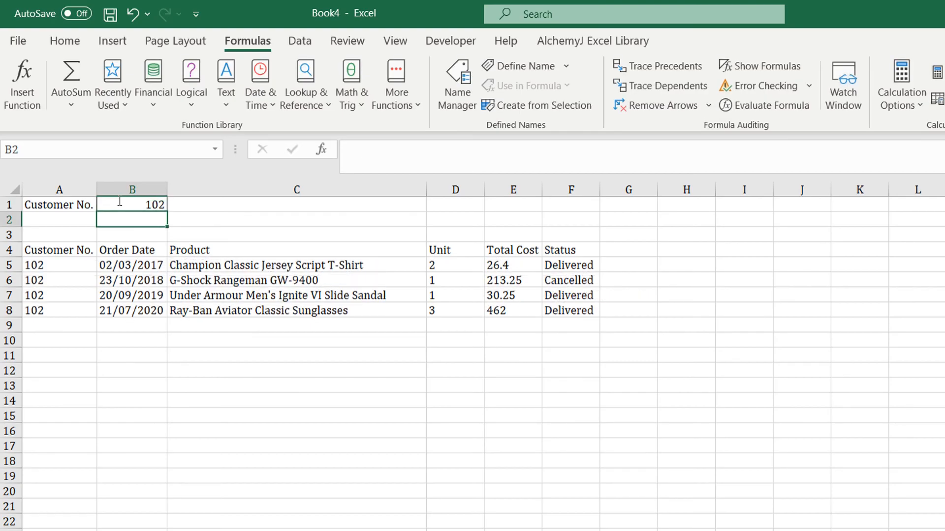